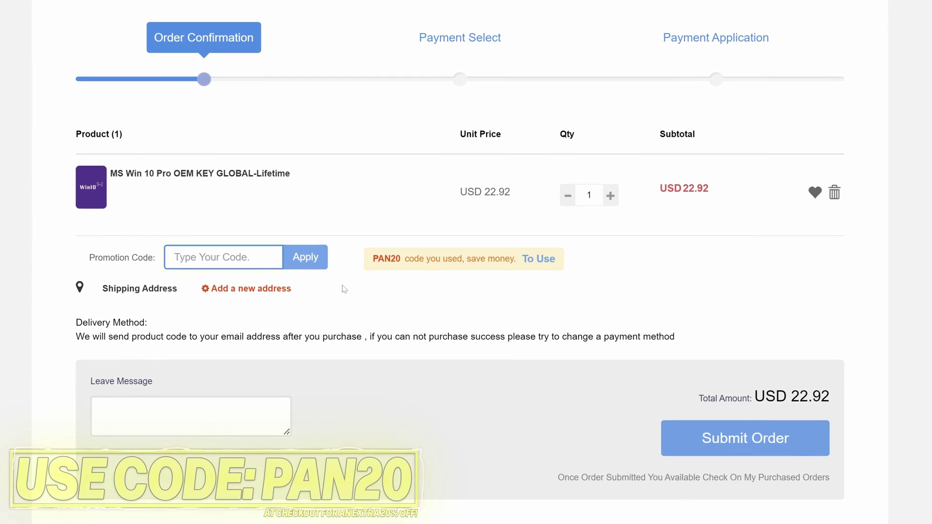
# - Apply promo code PAN20 to the Hookies key order and copy the purchased Windows key
pyautogui.write('PAN20')
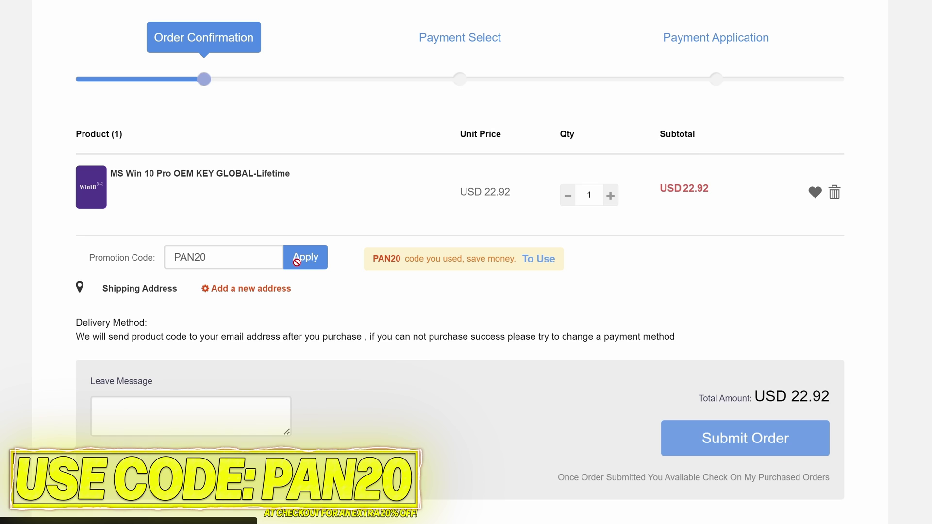
pyautogui.click(298, 267)
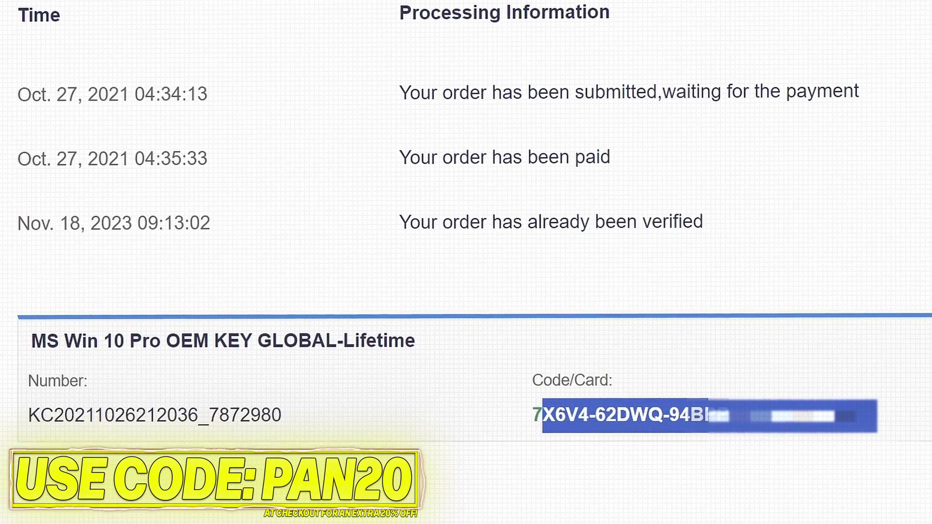
pyautogui.rightClick(607, 420)
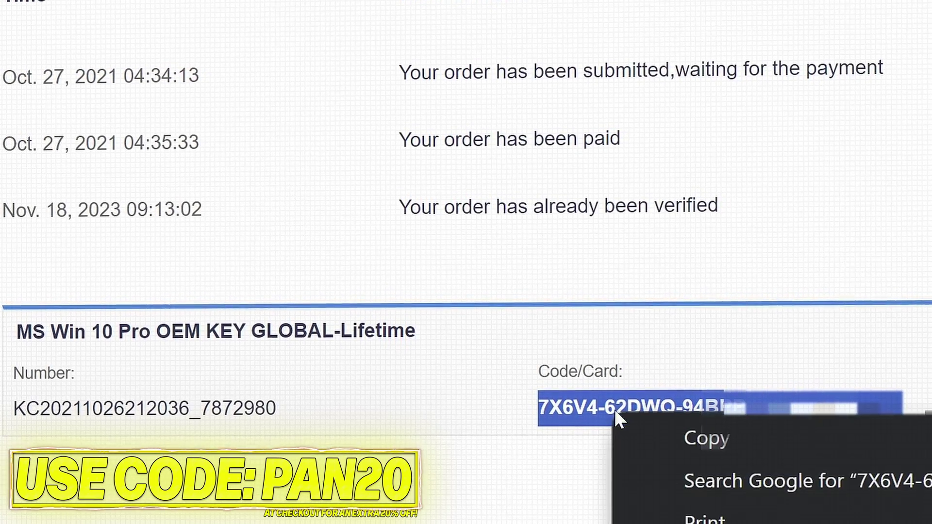
pyautogui.click(795, 457)
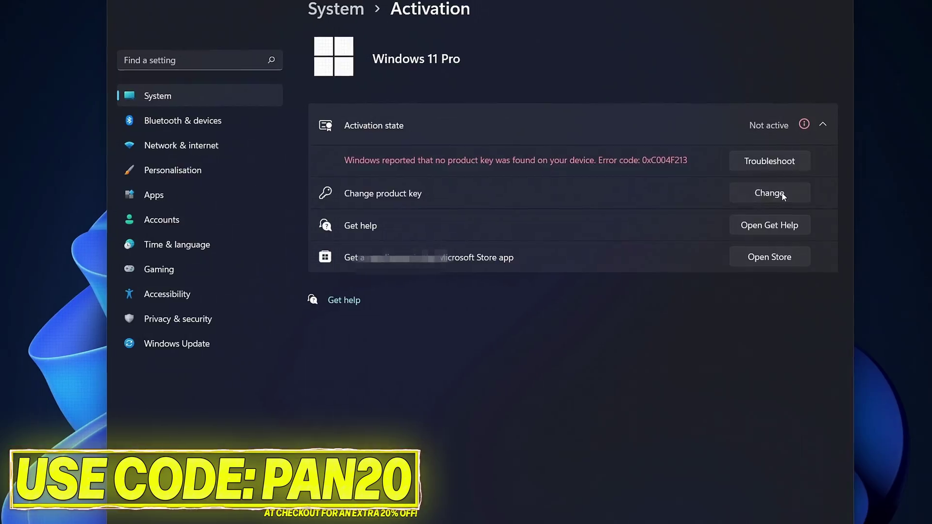
# - Paste the copied key as the new Windows product key in Activation settings and continue
pyautogui.click(755, 192)
pyautogui.rightClick(368, 264)
pyautogui.click(401, 277)
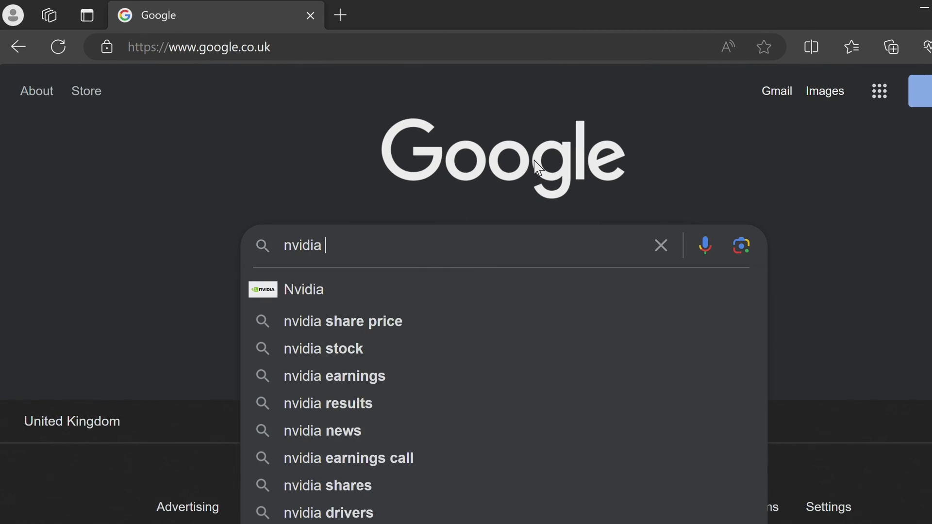
# - Search Google for 'nvidia app' and scroll NVIDIA's App page down to the Overlay performance section
pyautogui.press('Return')
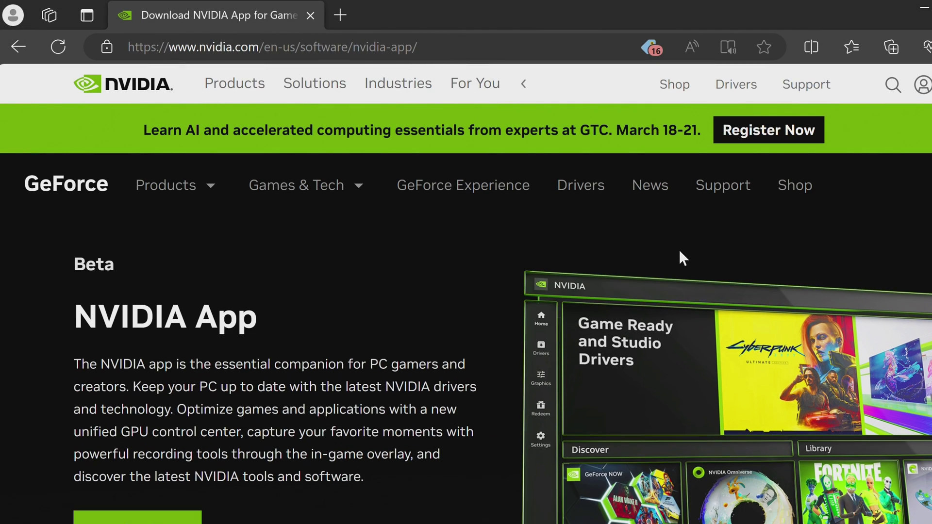
pyautogui.scroll(-2, 679, 258)
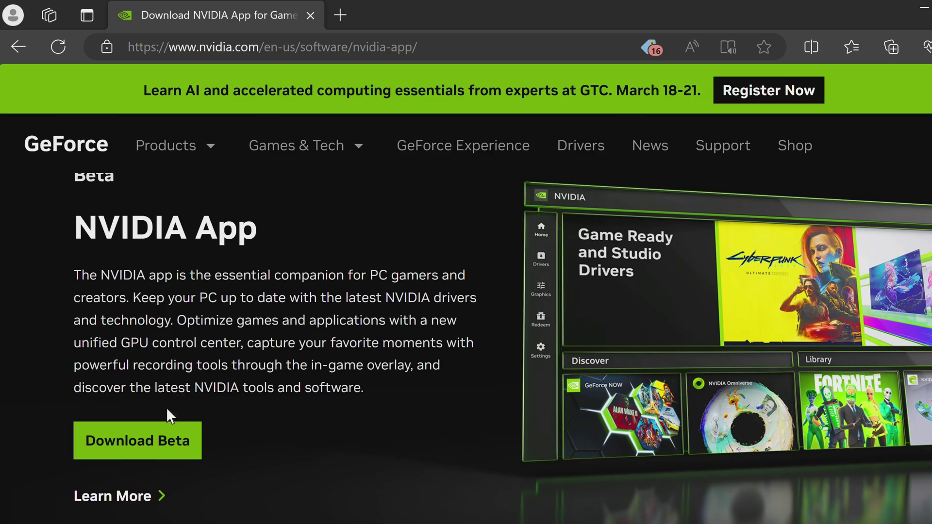
pyautogui.scroll(-8, 466, 292)
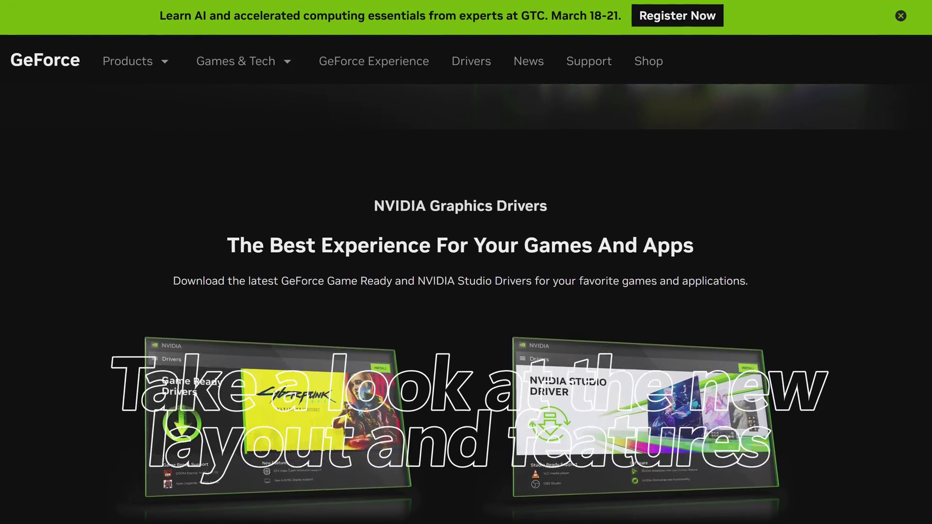
pyautogui.scroll(-5, 466, 291)
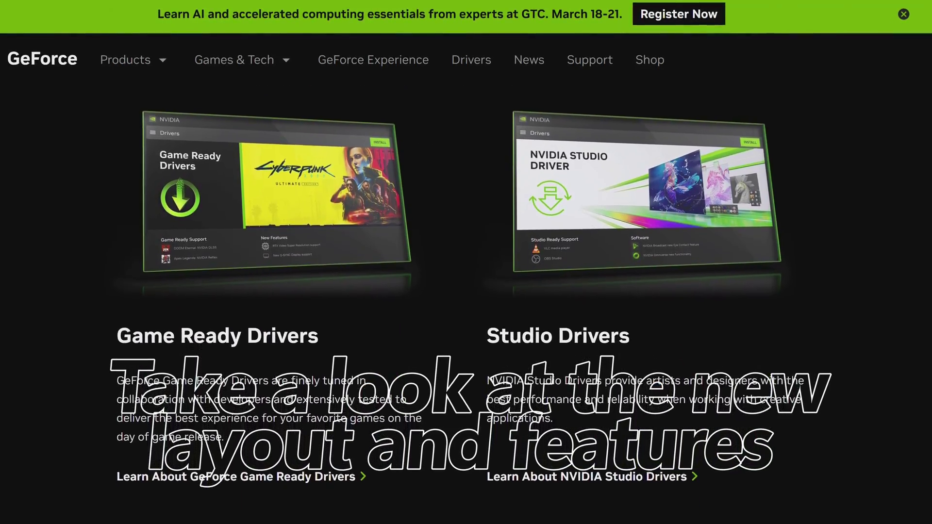
pyautogui.scroll(-3, 466, 291)
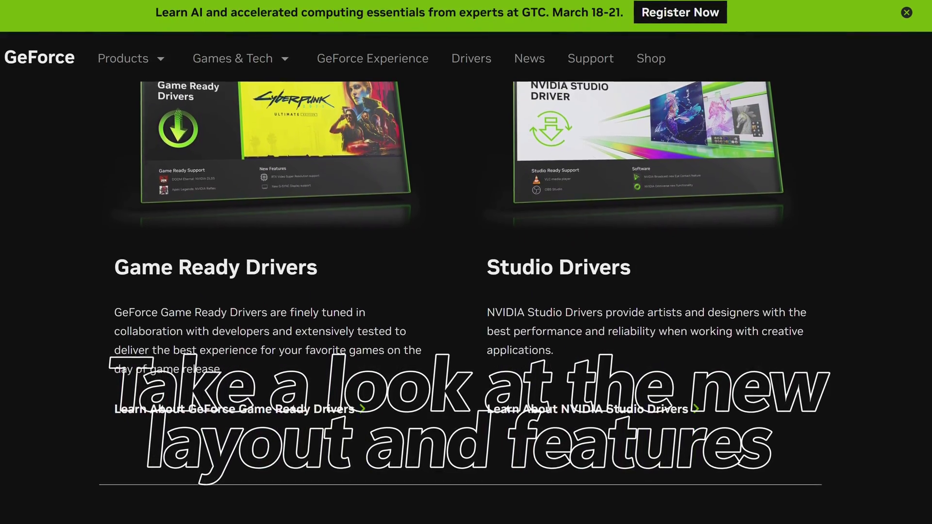
pyautogui.scroll(-7, 466, 291)
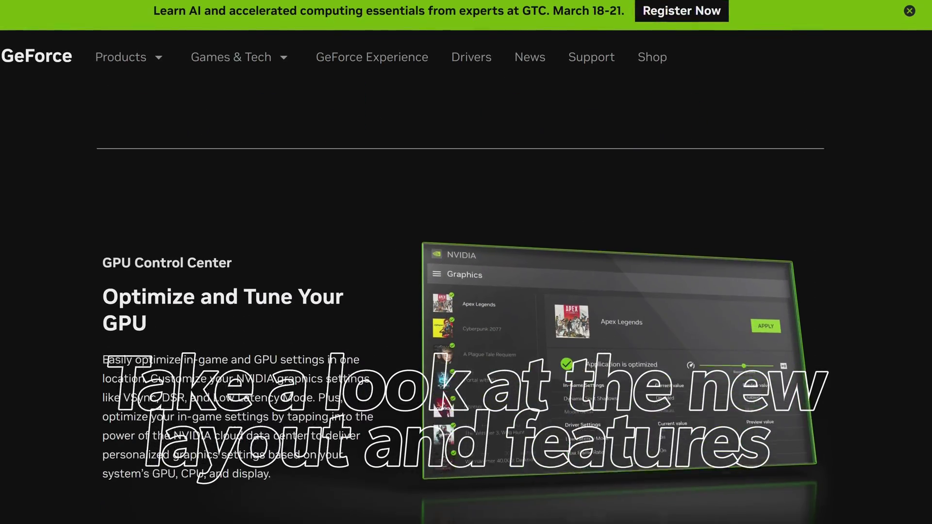
pyautogui.scroll(-8, 466, 291)
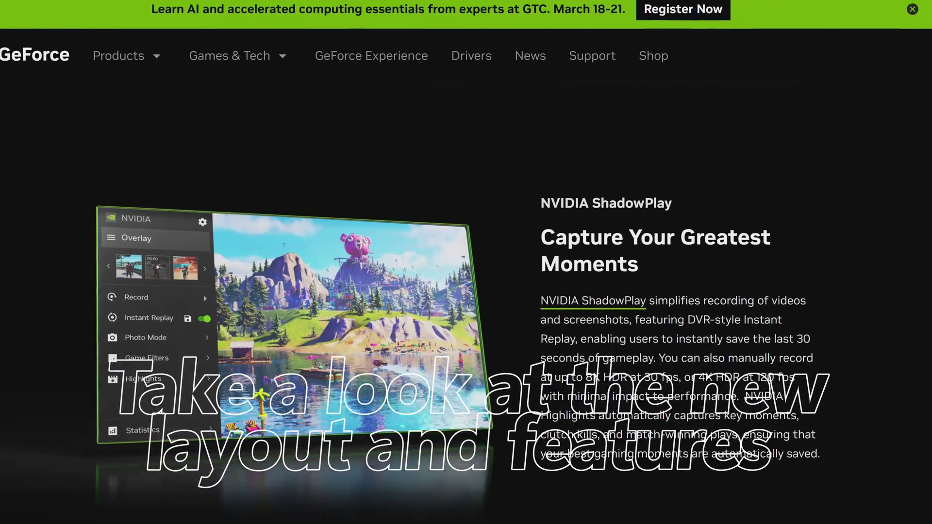
pyautogui.scroll(-5, 466, 291)
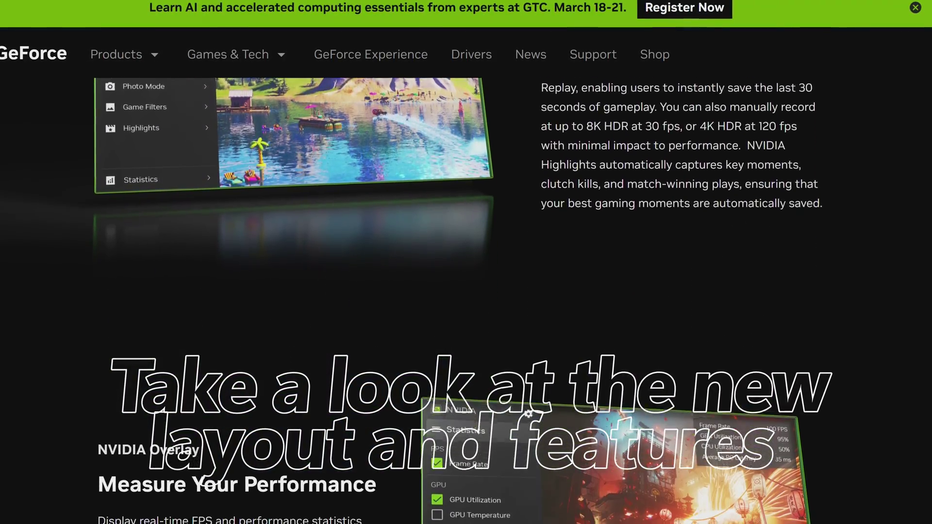
pyautogui.scroll(-4, 466, 292)
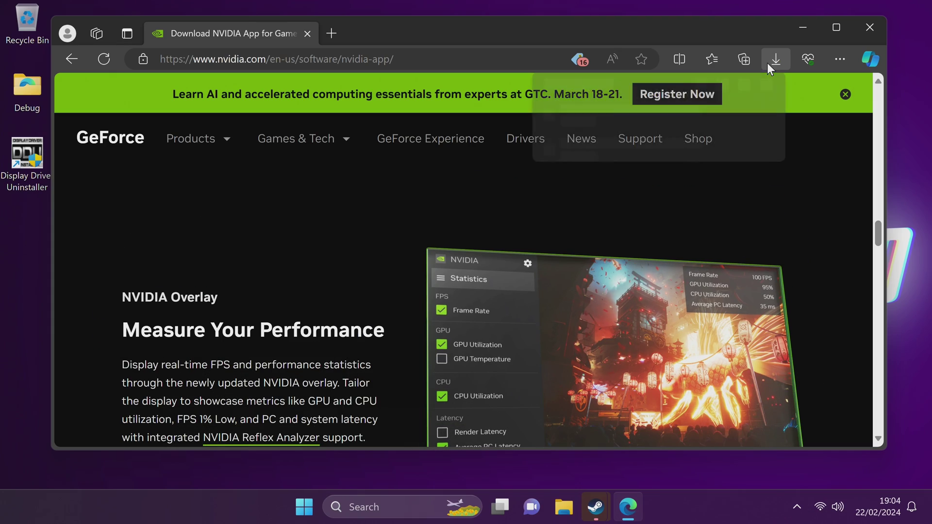
# - Launch the downloaded NVIDIA app installer from Edge's Downloads and agree to its terms to install
pyautogui.click(772, 62)
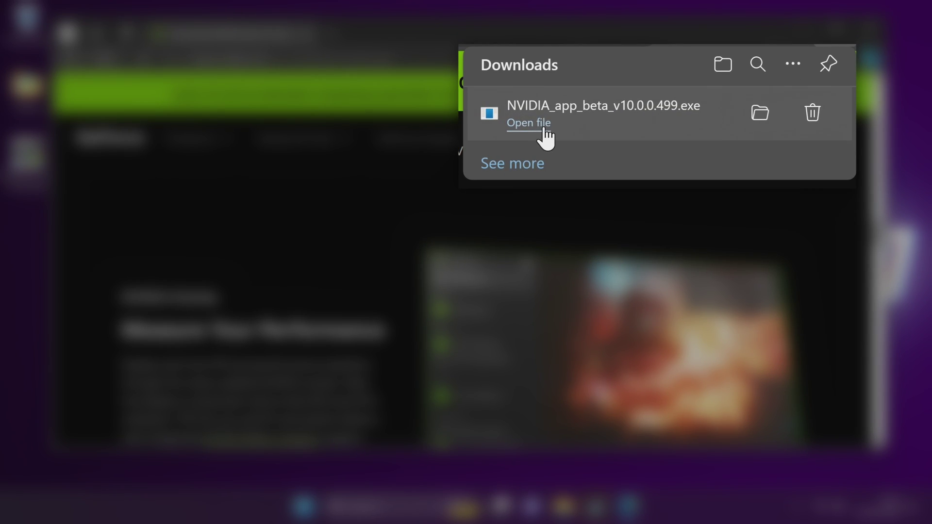
pyautogui.click(529, 123)
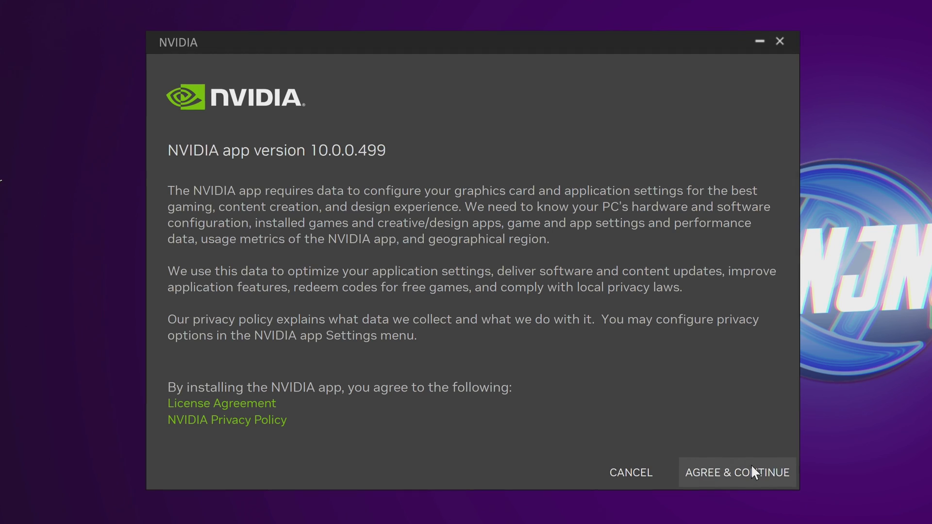
pyautogui.click(752, 466)
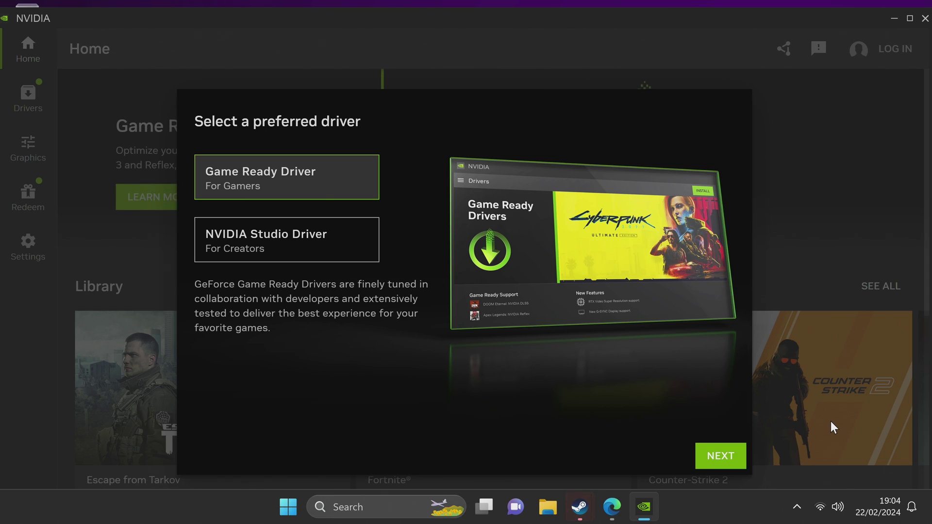
# - Launch the NVIDIA app via Start search 'nvidia' and choose Game Ready Driver over Studio
pyautogui.press('super')
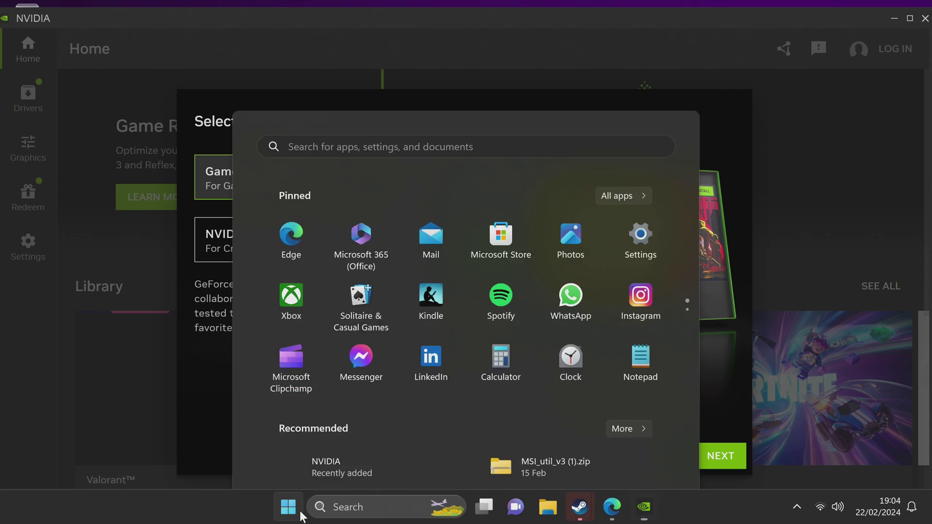
pyautogui.write('nvidia')
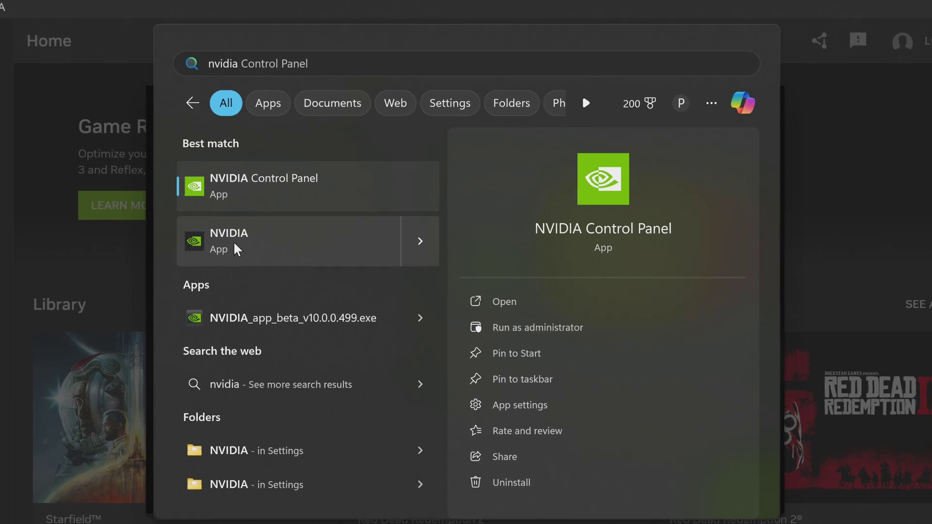
pyautogui.click(204, 258)
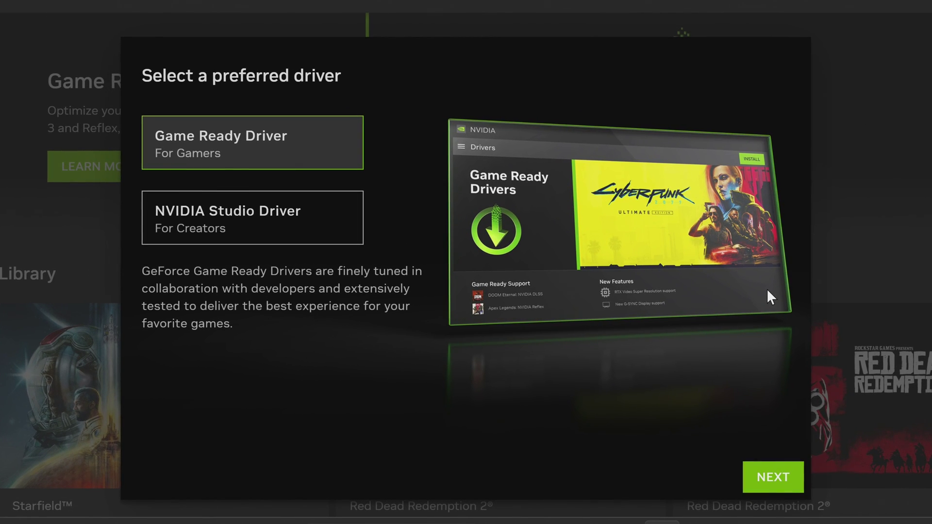
pyautogui.click(306, 240)
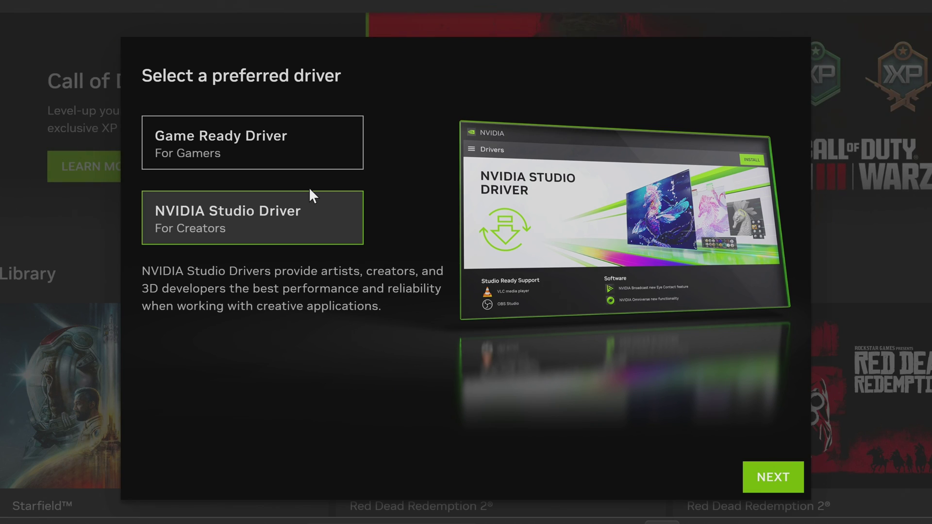
pyautogui.click(233, 165)
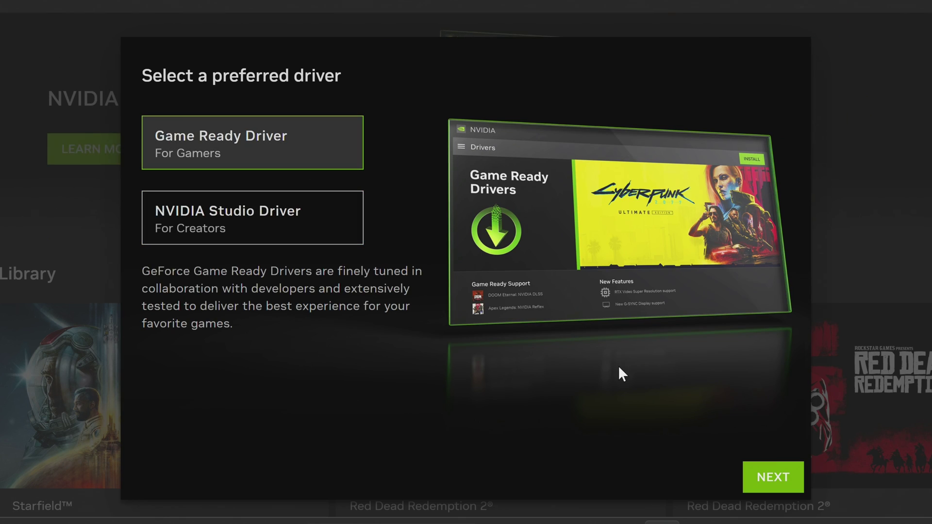
# - Keep 'Optimize games and creative applications' on and proceed to the overlay setup step
pyautogui.click(761, 482)
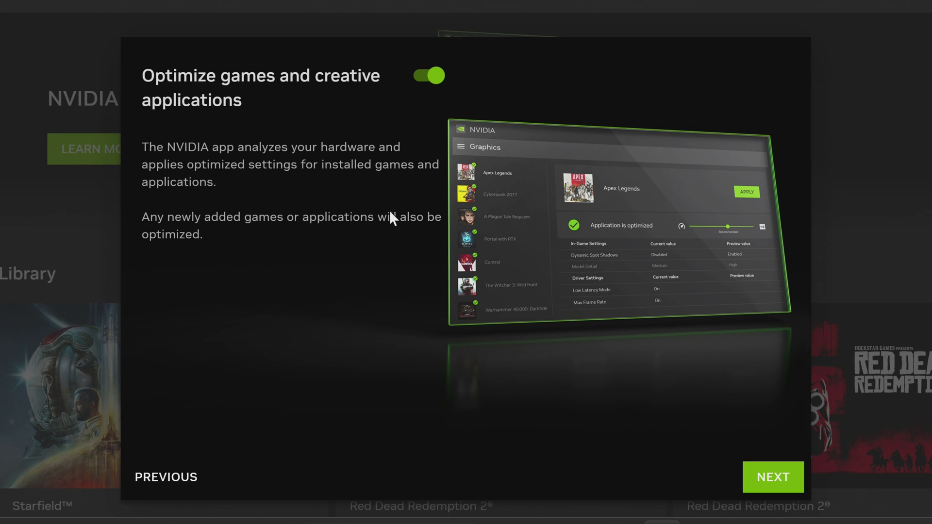
pyautogui.click(426, 79)
pyautogui.click(423, 77)
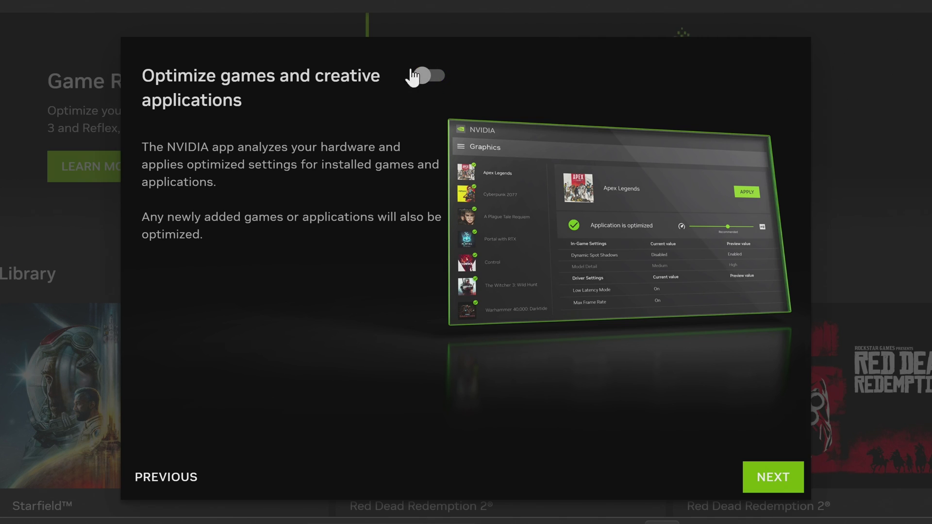
pyautogui.click(755, 478)
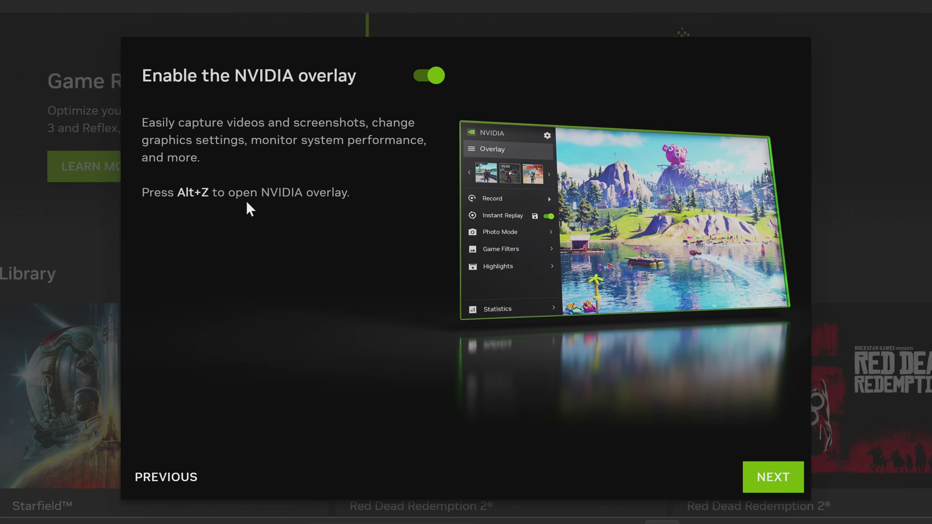
# - Continue past the overlay step and skip the Redeem exclusive rewards introduction
pyautogui.press('Return')
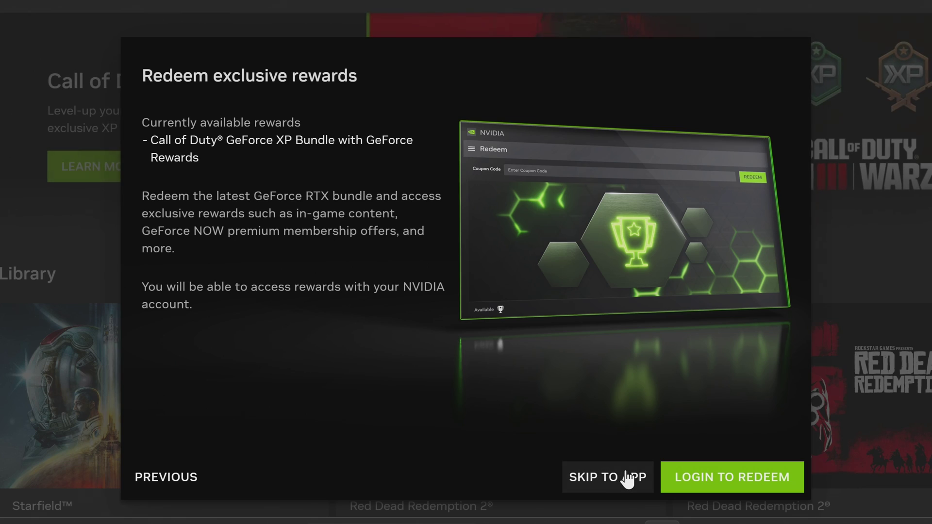
pyautogui.click(628, 479)
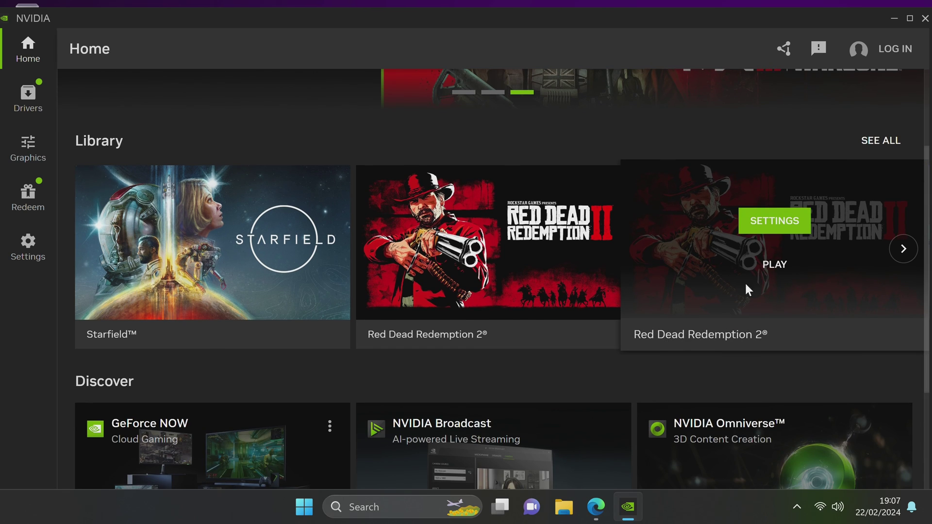
pyautogui.scroll(-4, 459, 260)
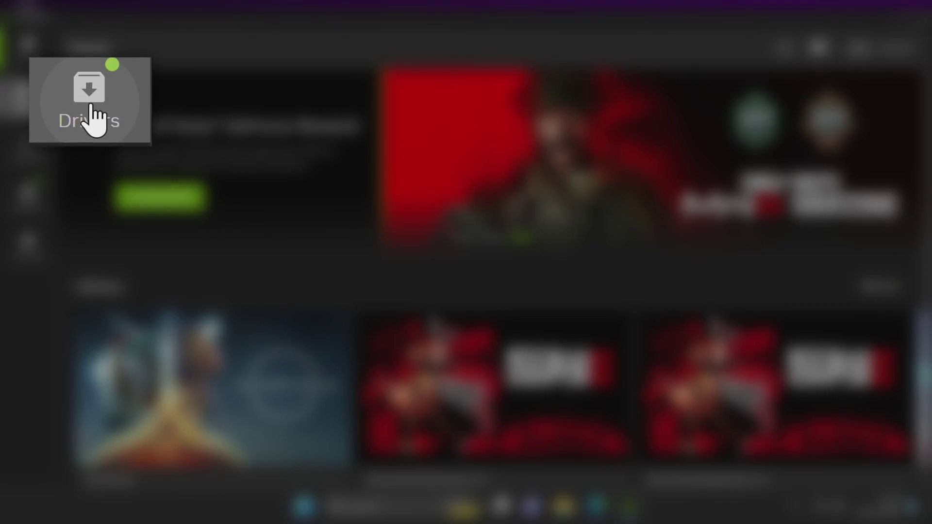
# - On the Drivers page, keep Game Ready Driver as the type and check for updates
pyautogui.click(28, 93)
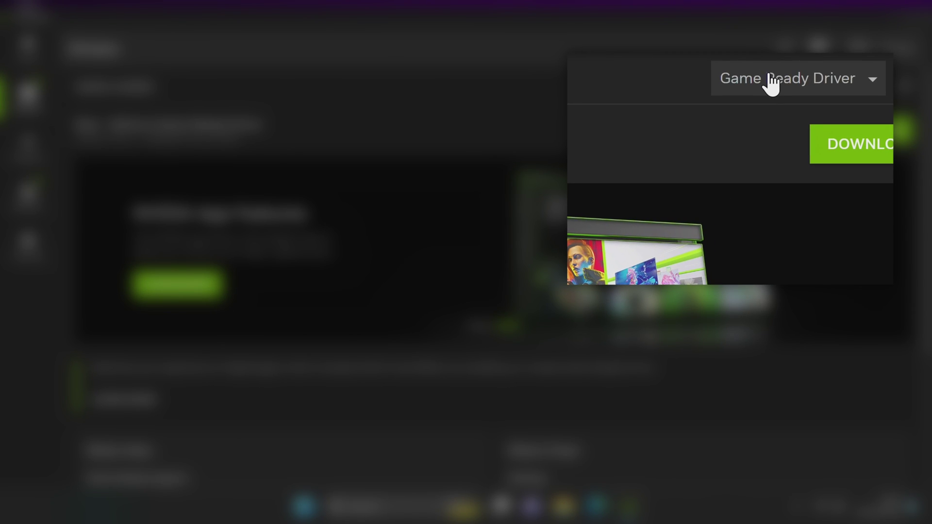
pyautogui.click(806, 86)
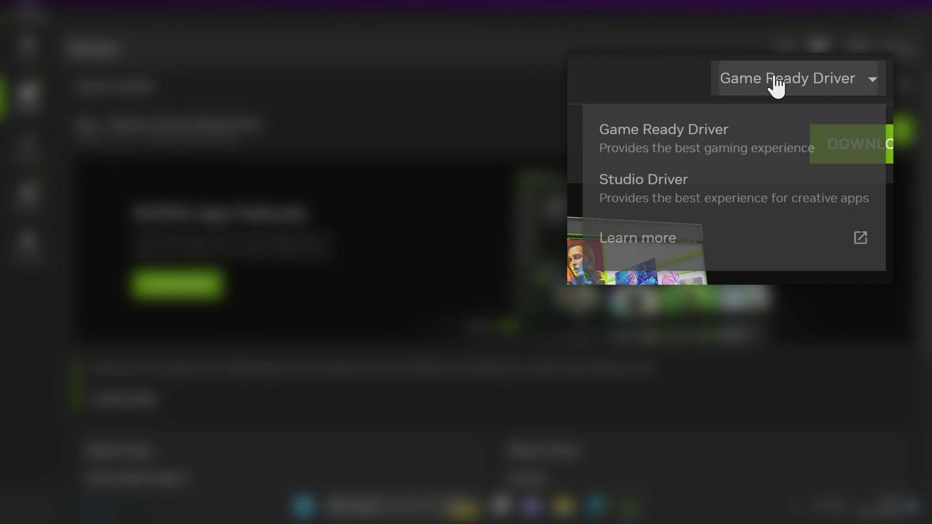
pyautogui.click(671, 148)
pyautogui.click(903, 87)
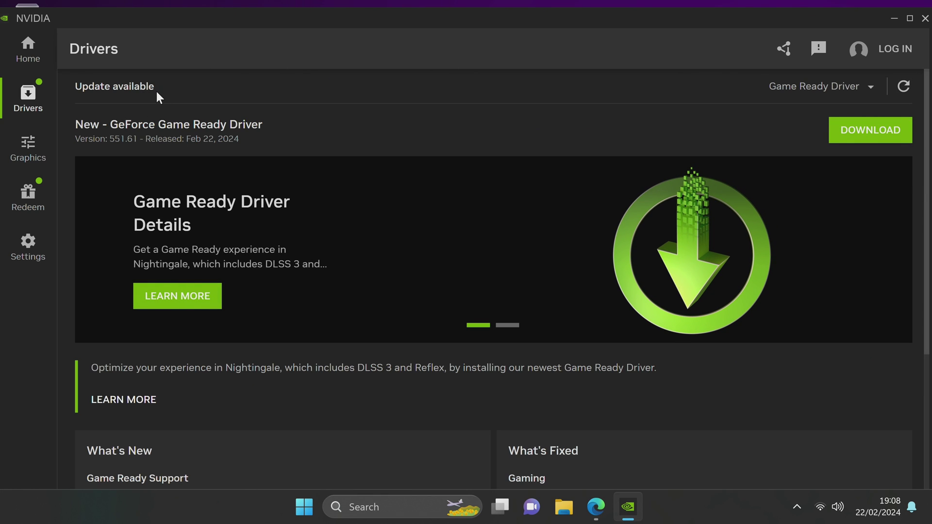
# - Scroll through the Game Ready driver release notes
pyautogui.scroll(-5, 538, 275)
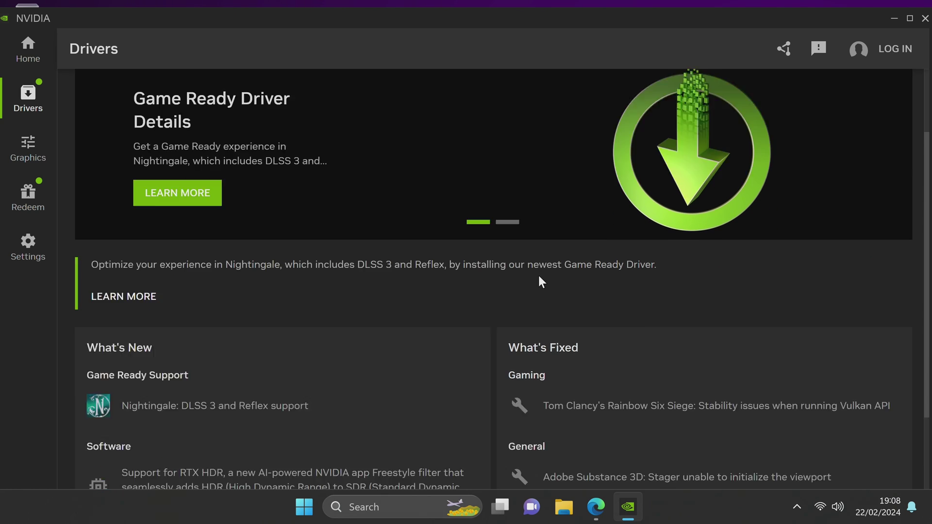
pyautogui.scroll(5, 543, 275)
pyautogui.scroll(-2, 543, 272)
pyautogui.scroll(2, 544, 269)
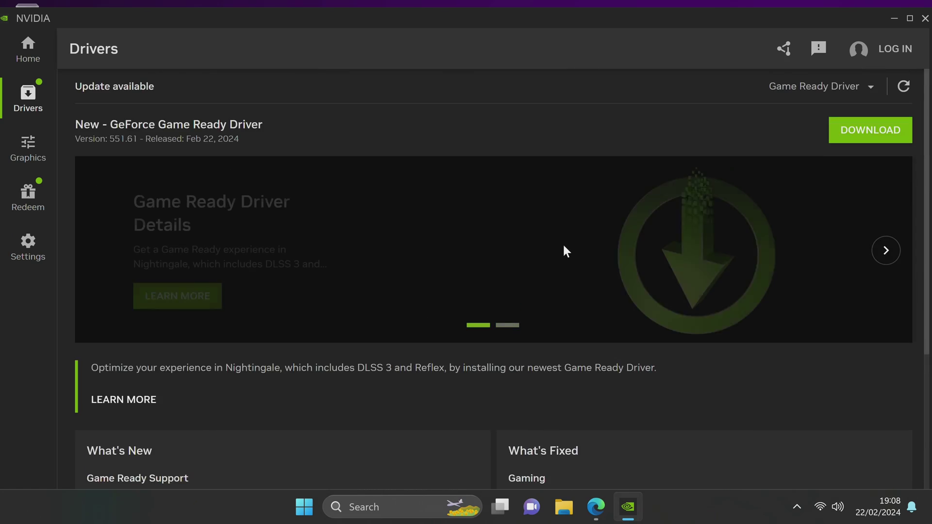
pyautogui.scroll(-6, 563, 243)
pyautogui.scroll(3, 567, 243)
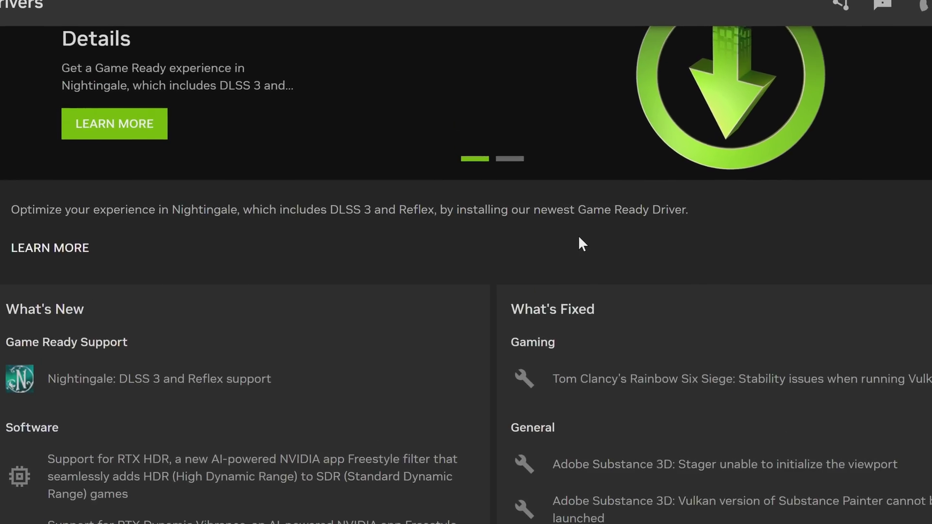
pyautogui.scroll(-3, 580, 237)
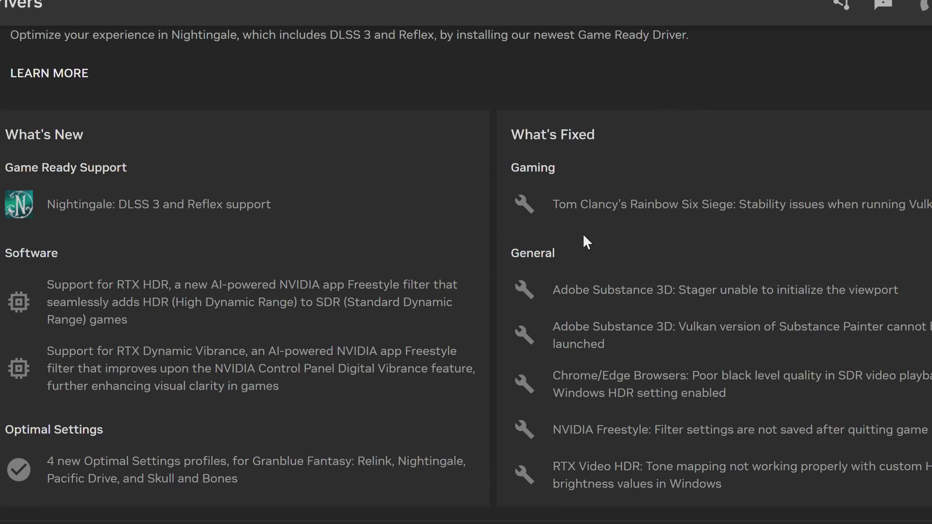
pyautogui.scroll(6, 583, 233)
pyautogui.scroll(-1, 585, 227)
pyautogui.scroll(-3, 584, 228)
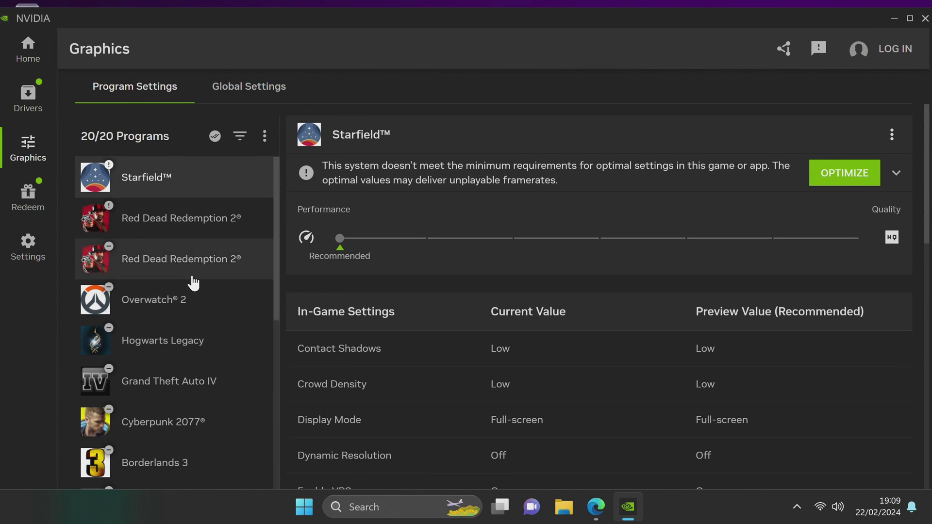
pyautogui.scroll(-5, 192, 287)
pyautogui.scroll(5, 200, 305)
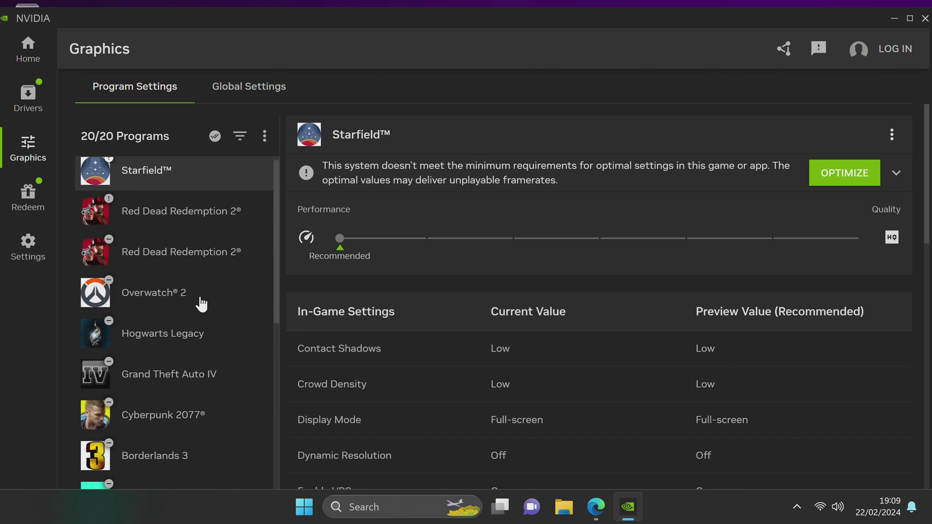
pyautogui.click(247, 88)
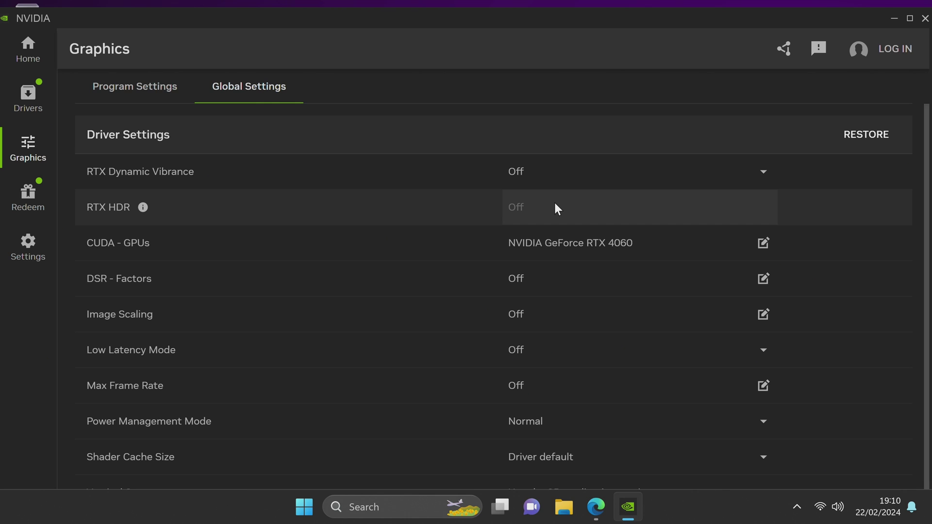
pyautogui.scroll(-1, 267, 260)
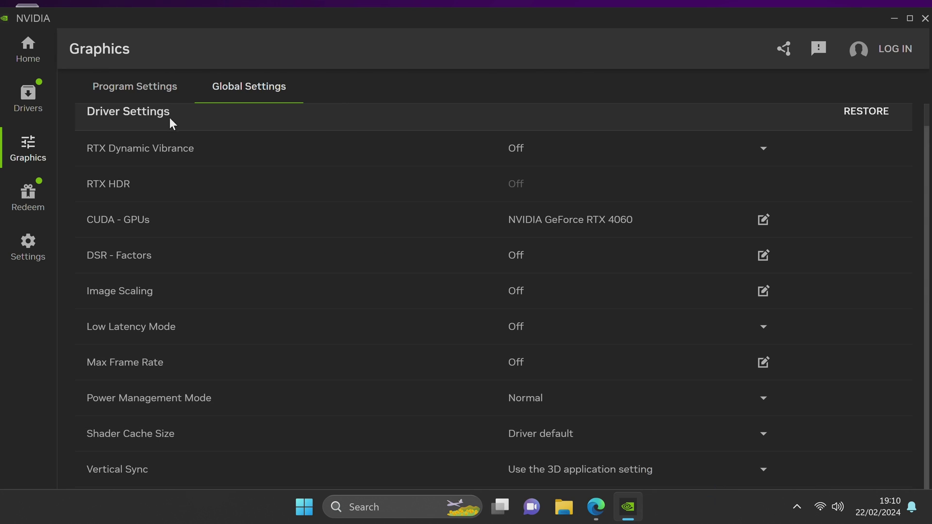
# - Optimize Overwatch 2 in Graphics and shift its performance/quality slider
pyautogui.click(144, 92)
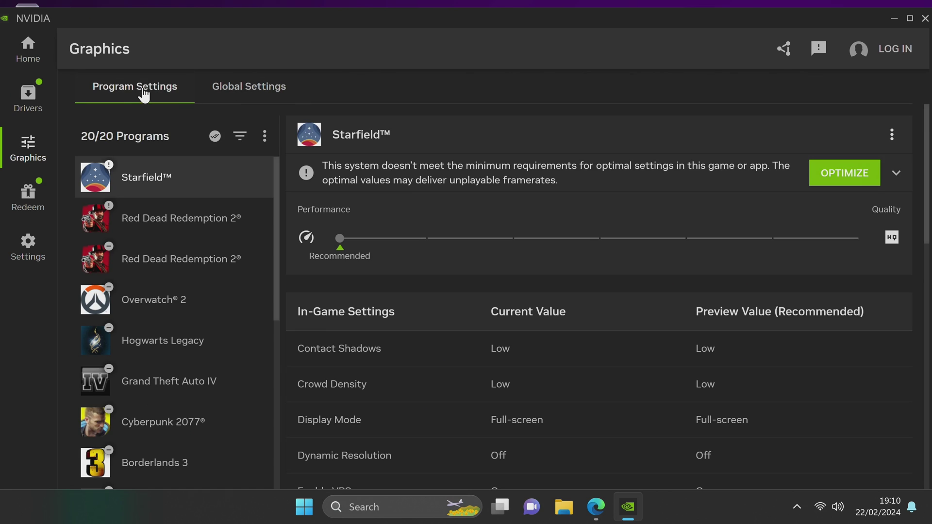
pyautogui.click(175, 292)
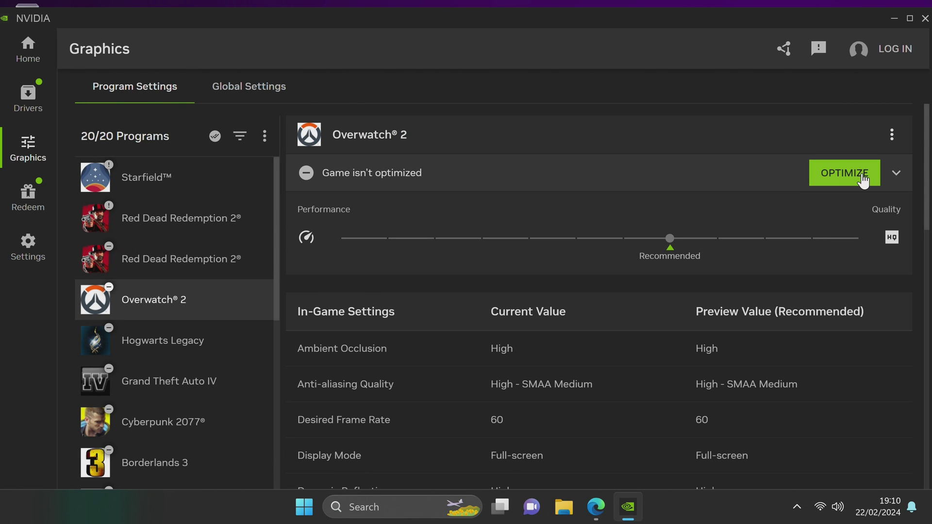
pyautogui.click(863, 180)
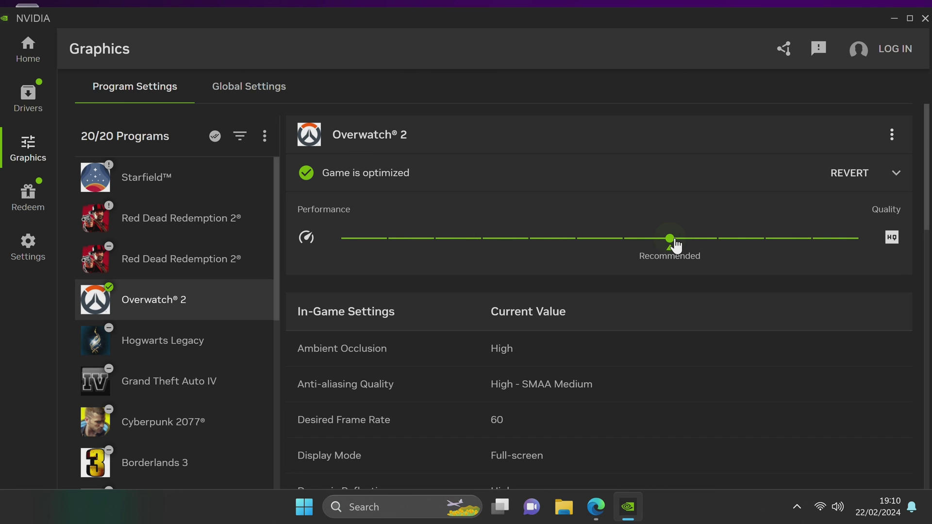
pyautogui.moveTo(670, 242); pyautogui.dragTo(482, 239)
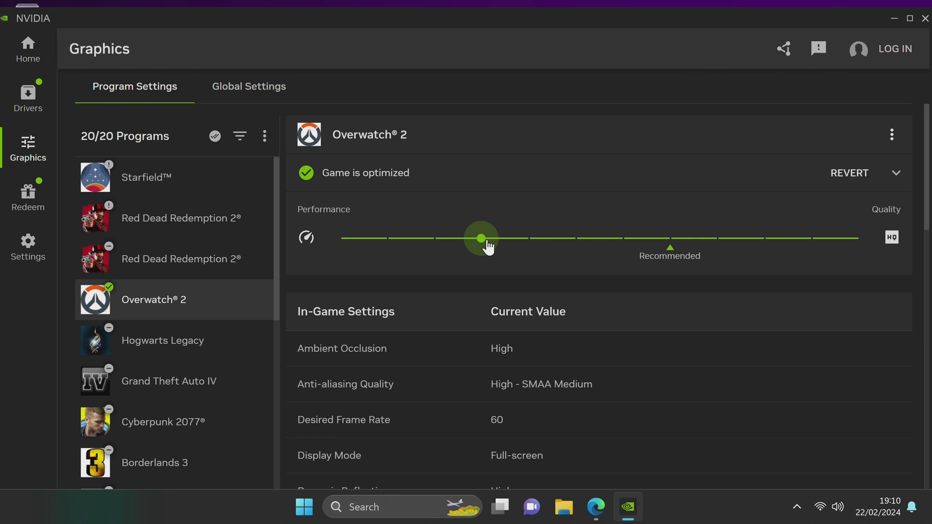
pyautogui.scroll(-8, 707, 284)
pyautogui.scroll(-10, 712, 286)
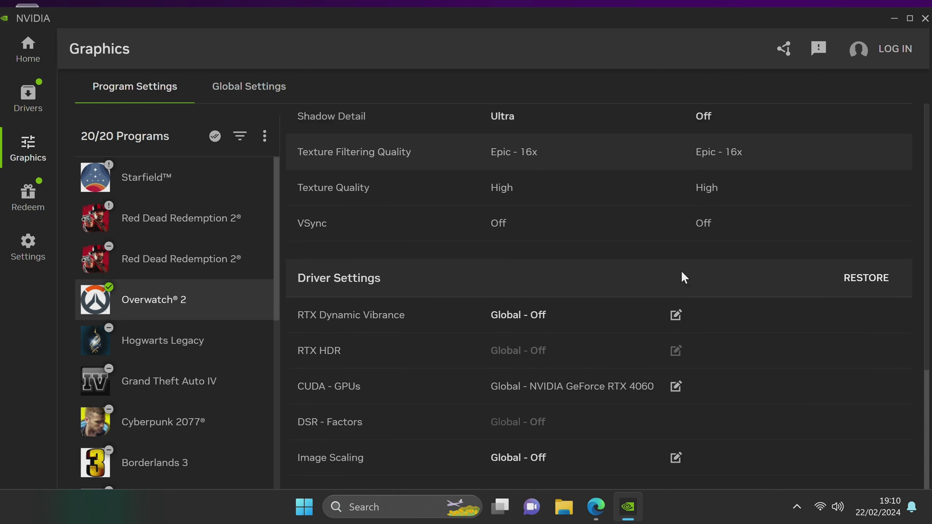
pyautogui.scroll(-2, 516, 264)
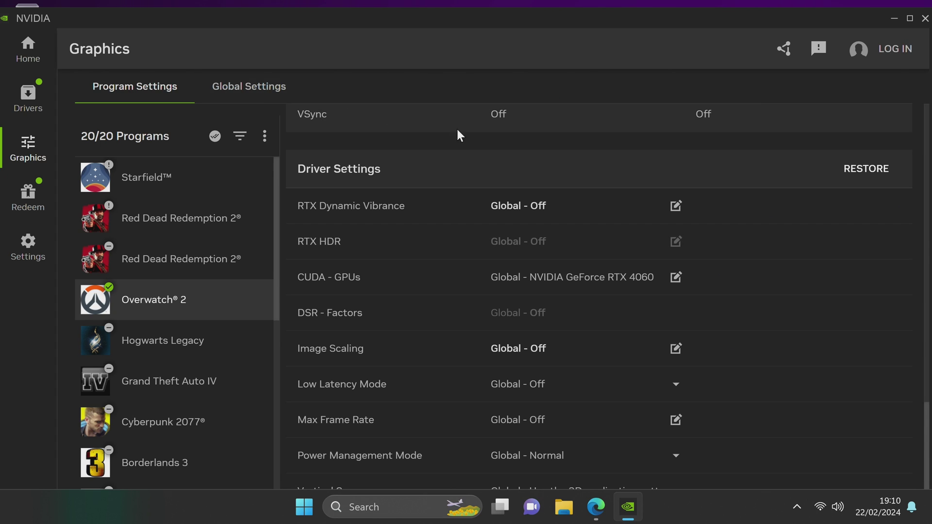
# - Turn on RTX Dynamic Vibrance for Overwatch 2 at intensity 50, saturation 25
pyautogui.click(547, 216)
pyautogui.click(316, 263)
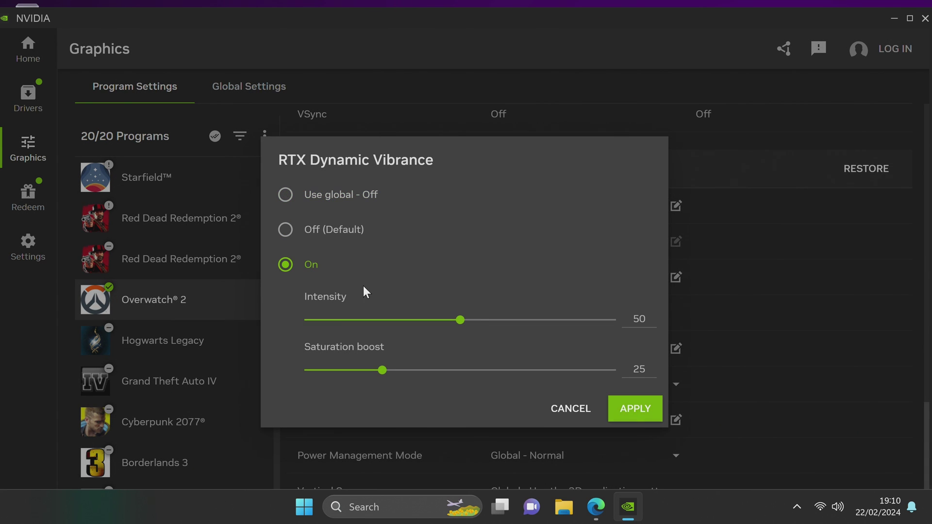
pyautogui.click(620, 415)
pyautogui.scroll(-1, 583, 383)
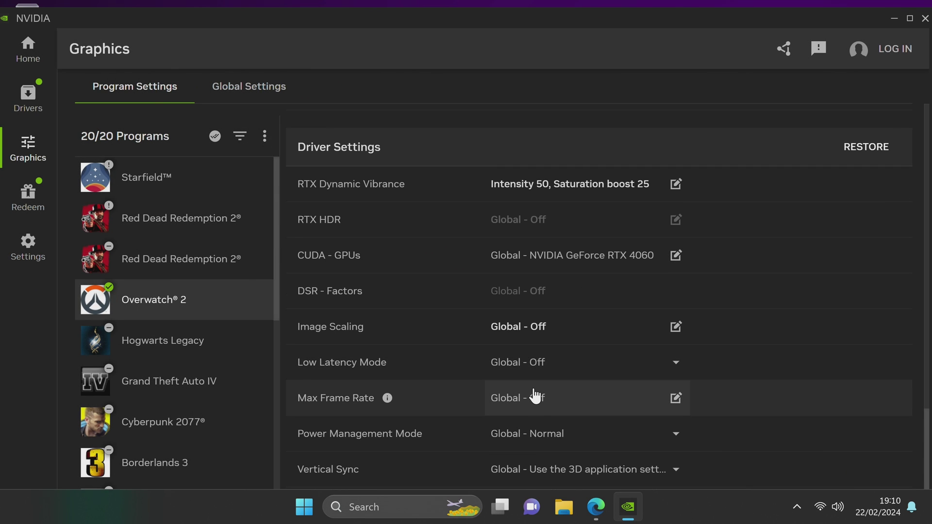
# - Cap Overwatch 2's max frame rate at 784 FPS
pyautogui.click(543, 408)
pyautogui.click(304, 303)
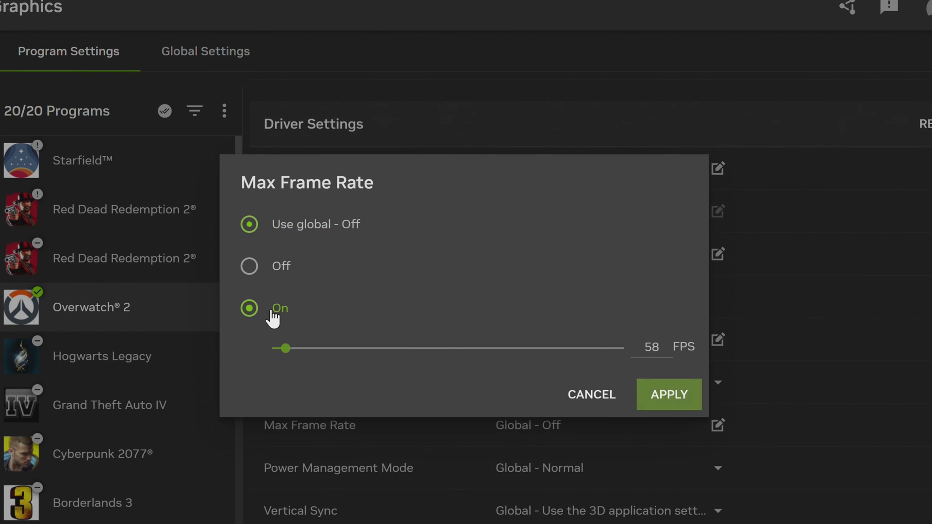
pyautogui.moveTo(285, 349); pyautogui.dragTo(546, 348)
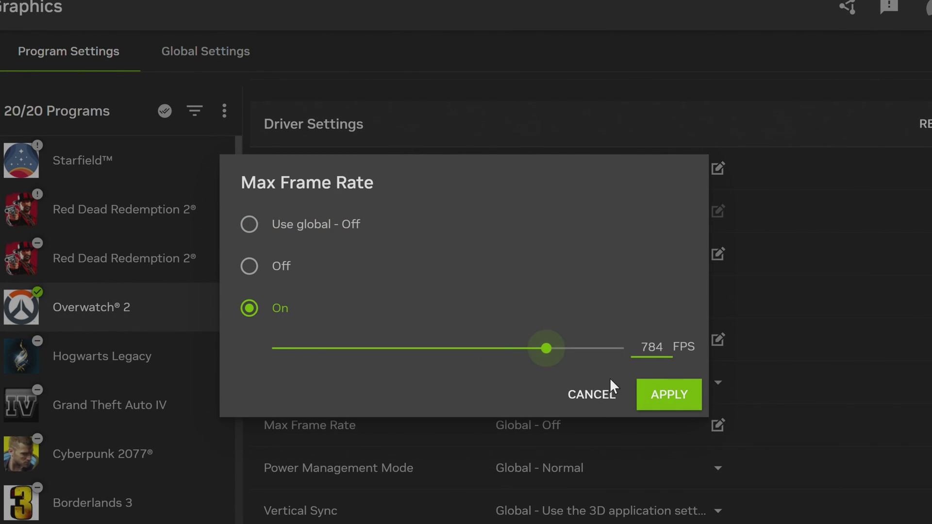
pyautogui.click(669, 397)
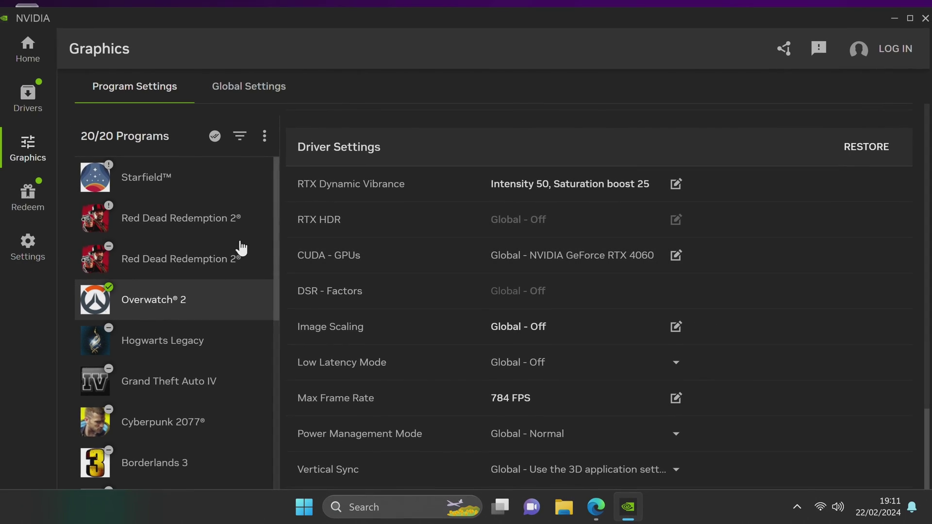
pyautogui.click(22, 199)
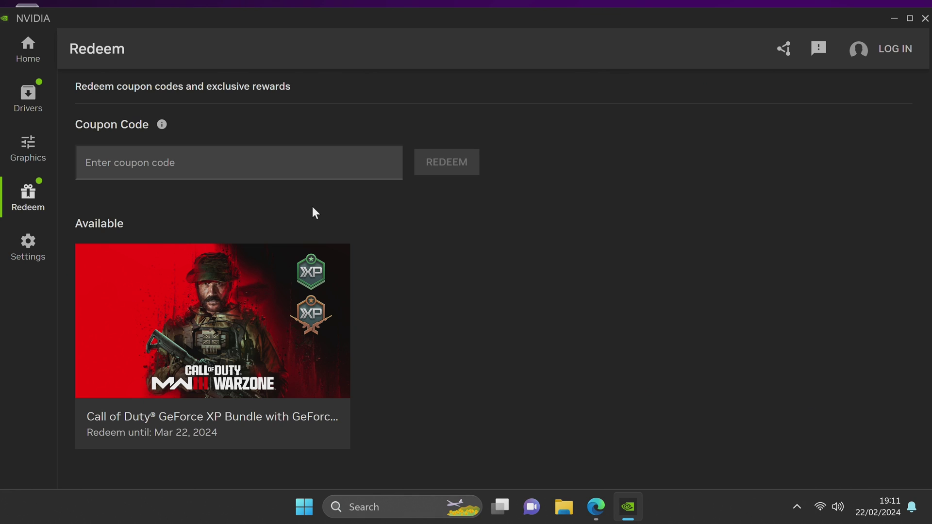
# - Open Settings > System and scroll through the overlay, Game filters, Drivers and Games and Apps options
pyautogui.click(32, 256)
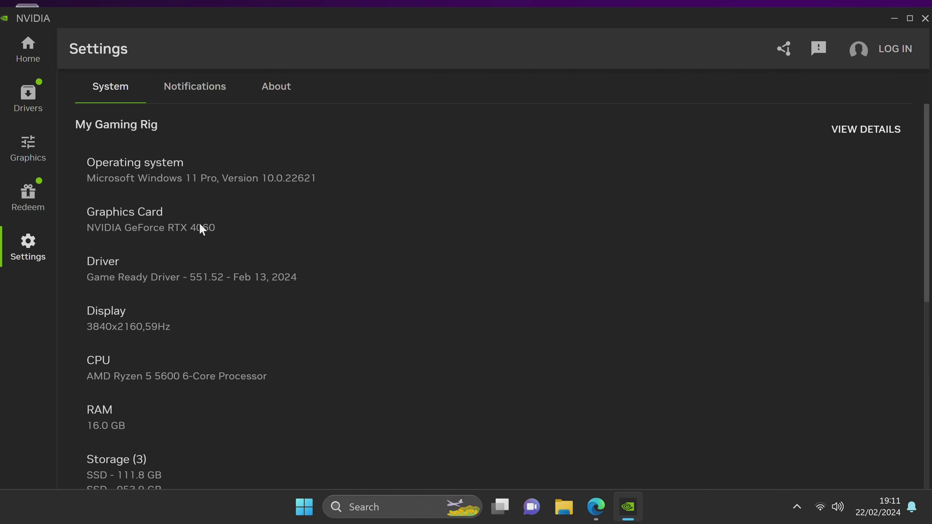
pyautogui.scroll(-9, 199, 228)
pyautogui.scroll(9, 198, 264)
pyautogui.scroll(-3, 321, 266)
pyautogui.scroll(-7, 291, 326)
pyautogui.scroll(3, 306, 325)
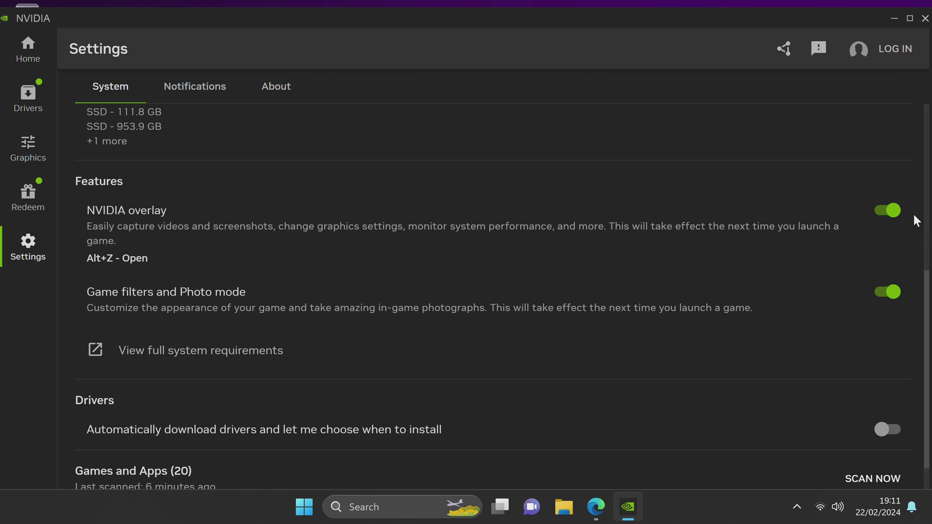
pyautogui.scroll(-3, 417, 311)
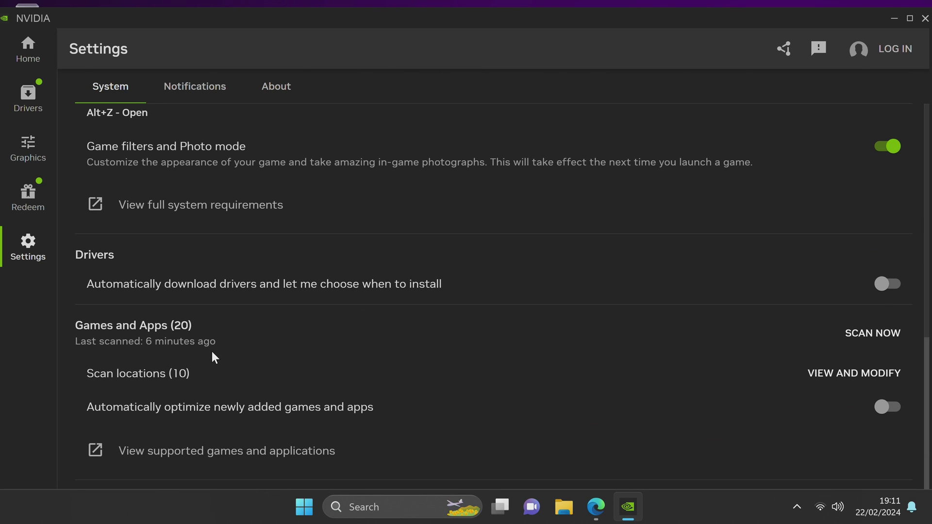
# - Minimize the NVIDIA app, walk into Overwatch 2's Firing Range and open the overlay with Alt+Z
pyautogui.click(893, 19)
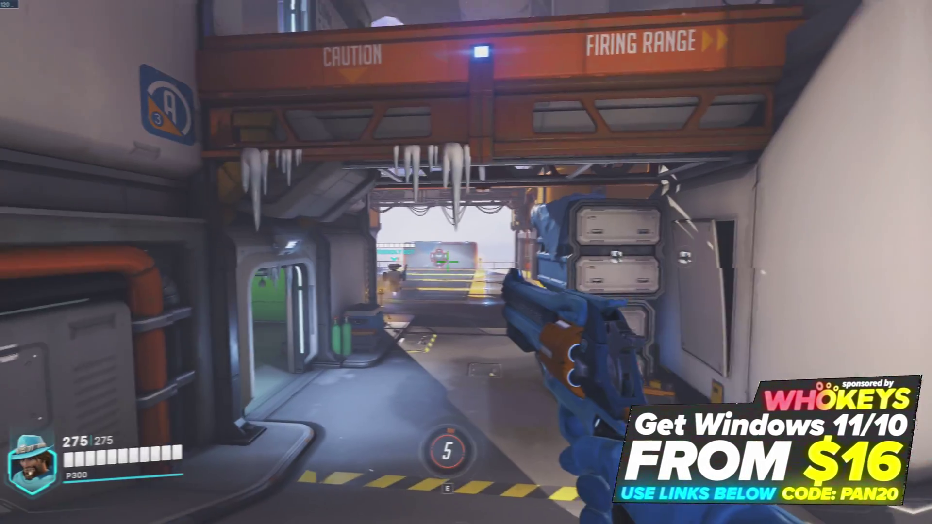
pyautogui.press('w')
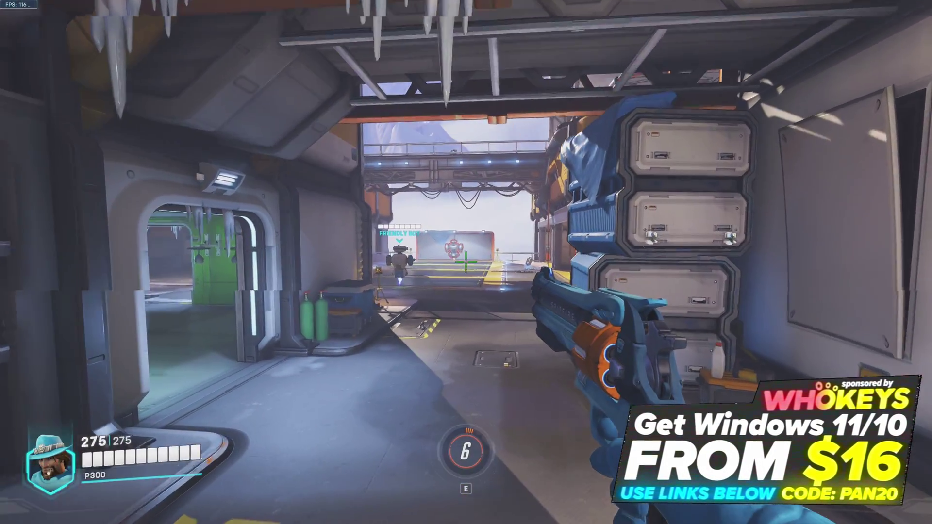
pyautogui.press('w')
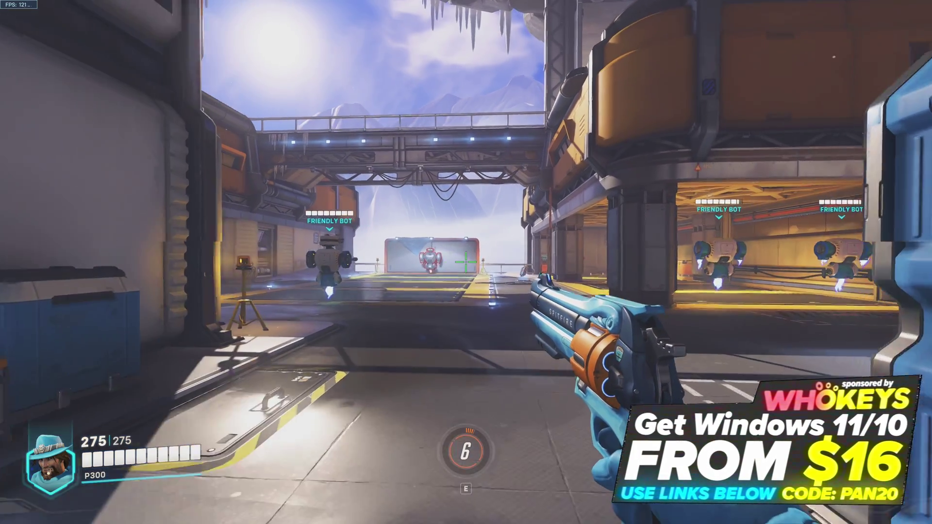
pyautogui.hotkey('alt', 'z')
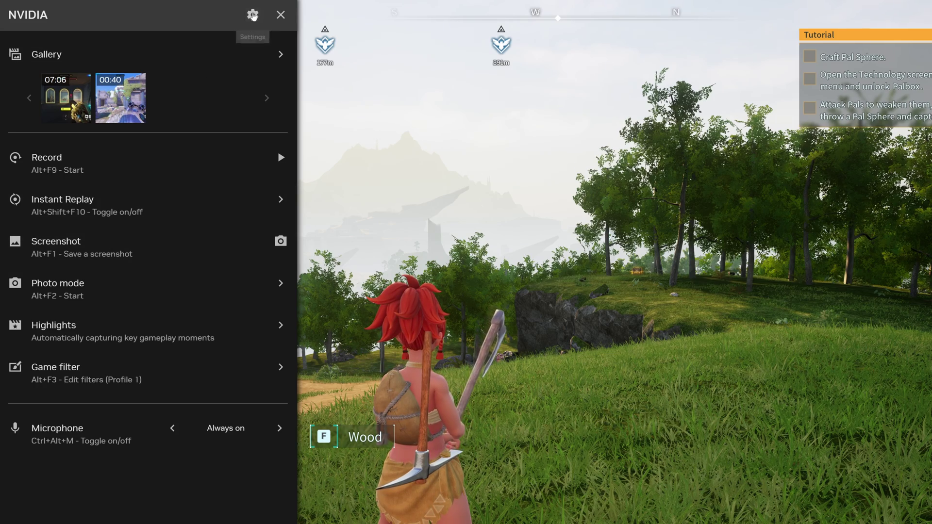
# - Set overlay video capture to Custom quality, 2160p 4K, 120 FPS and a 250 Mbps bit rate
pyautogui.click(253, 15)
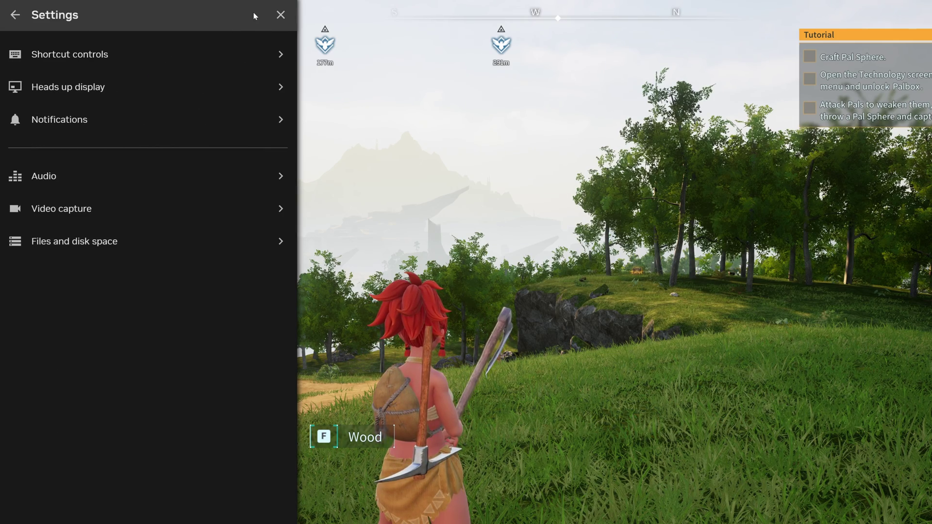
pyautogui.click(77, 214)
pyautogui.click(180, 238)
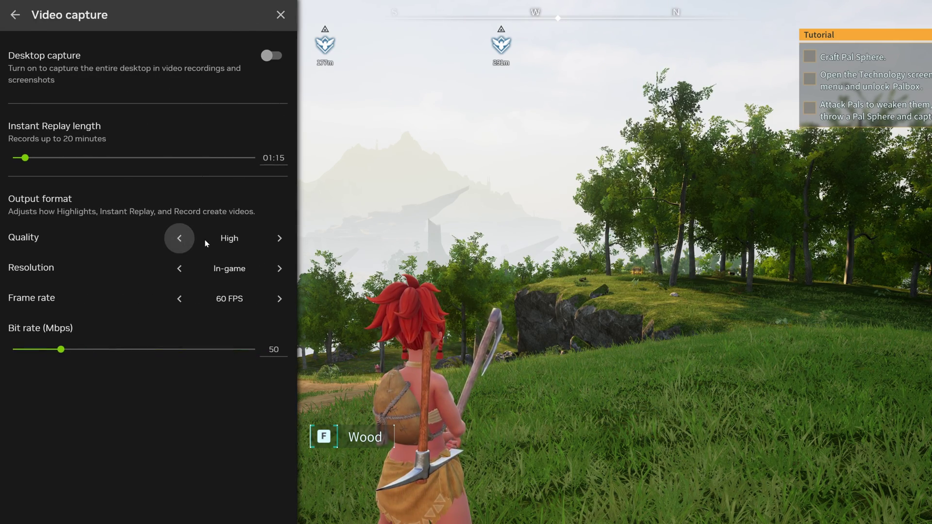
pyautogui.click(180, 239)
pyautogui.click(181, 239)
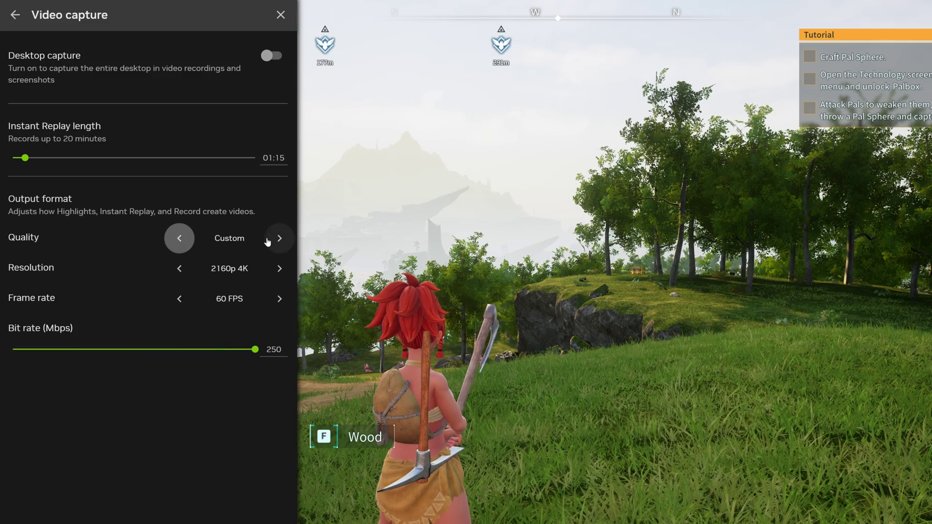
pyautogui.click(179, 268)
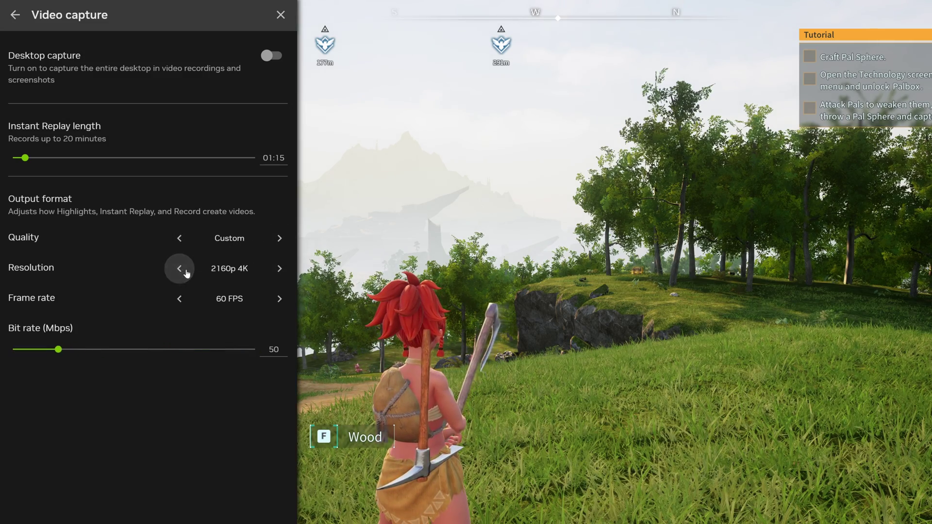
pyautogui.click(179, 299)
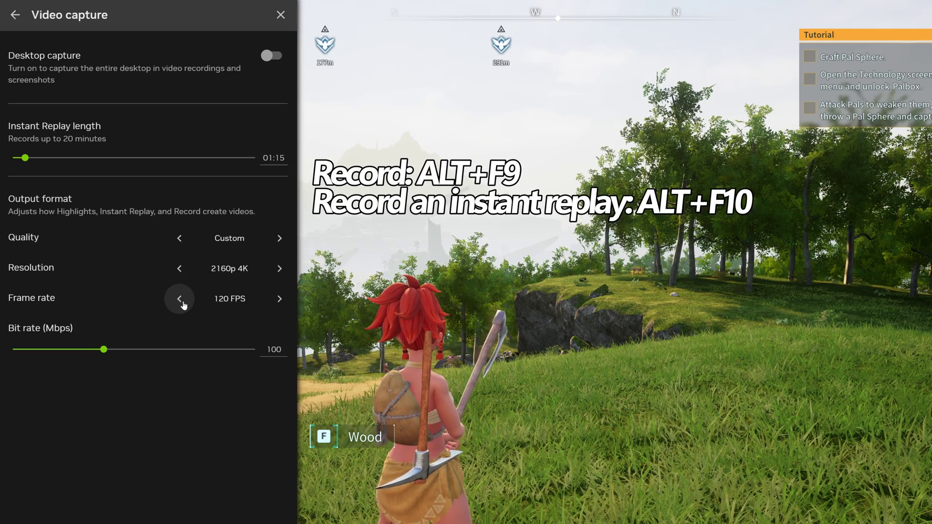
pyautogui.moveTo(104, 350); pyautogui.dragTo(255, 349)
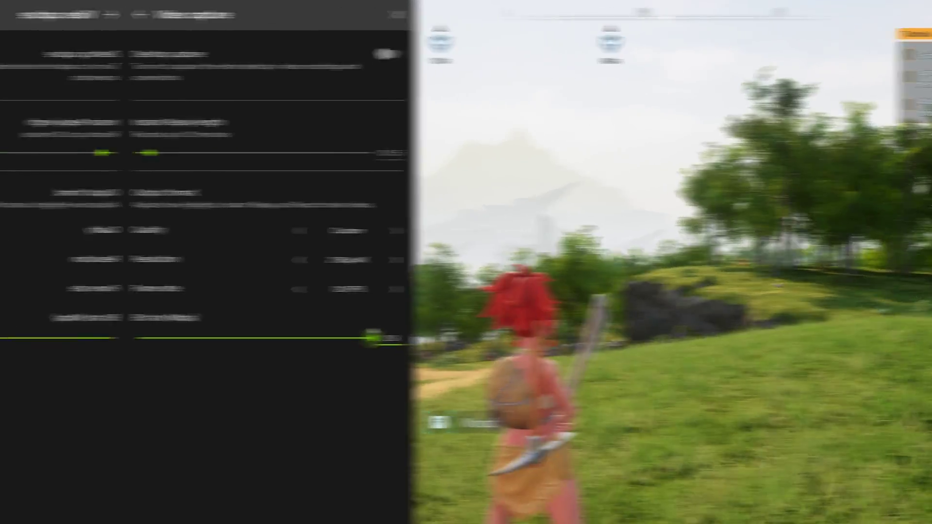
pyautogui.click(15, 14)
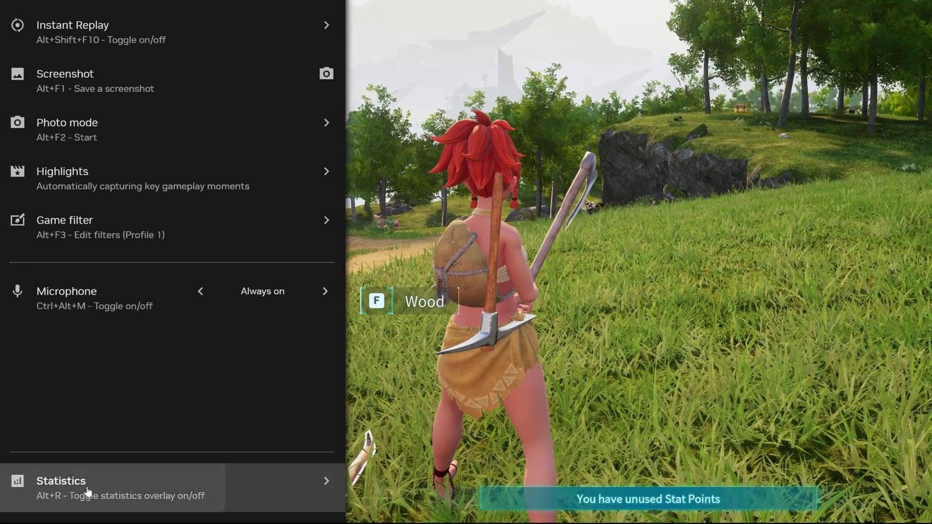
# - Enable the in-game performance statistics display with the Custom view preset
pyautogui.click(88, 492)
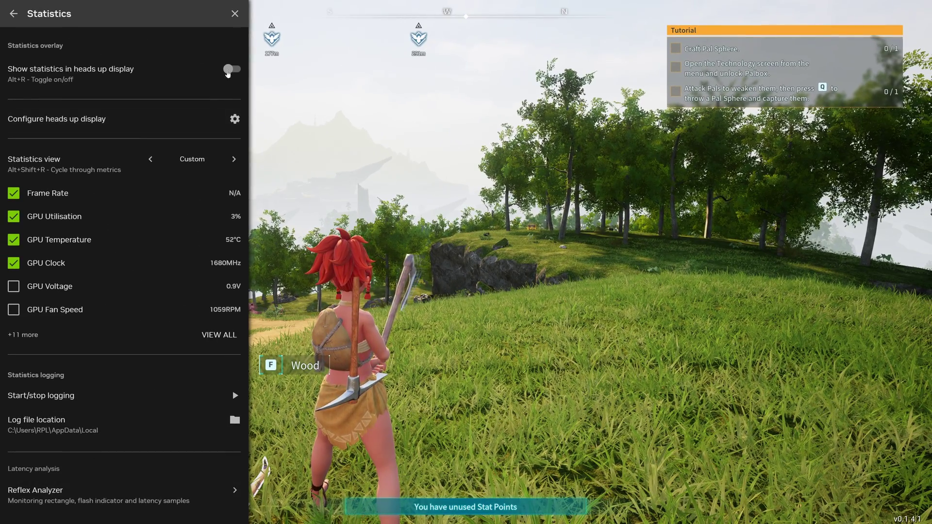
pyautogui.click(232, 69)
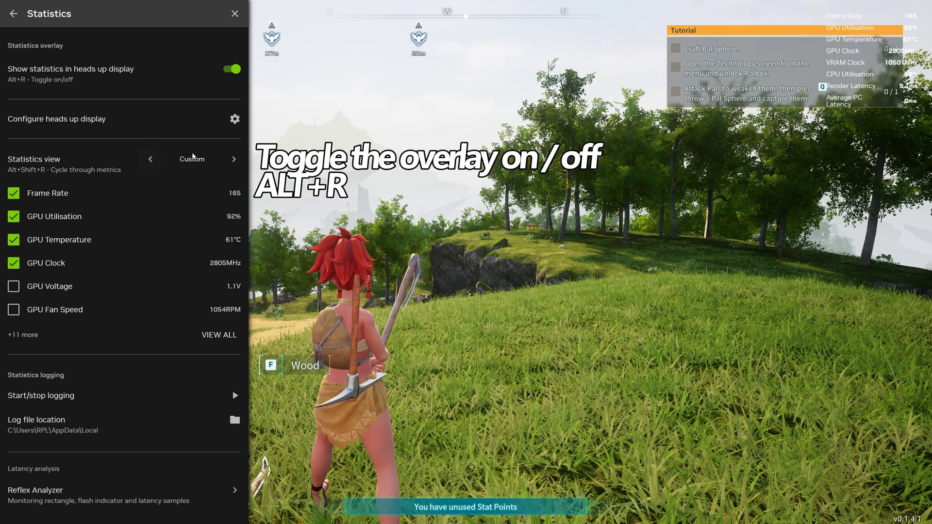
pyautogui.click(158, 161)
pyautogui.click(159, 162)
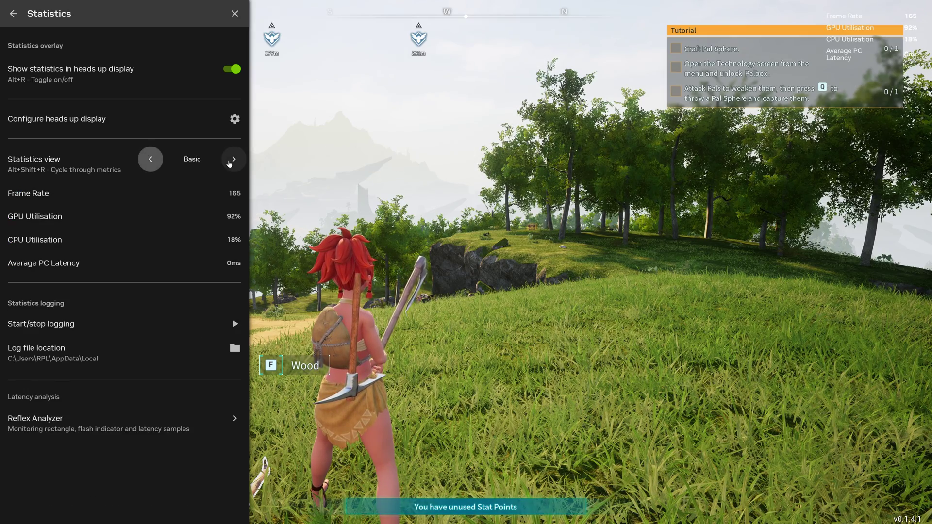
pyautogui.click(234, 159)
pyautogui.click(234, 159)
# - Review the Custom metrics list, then set the statistics HUD vertical position to 35
pyautogui.click(62, 337)
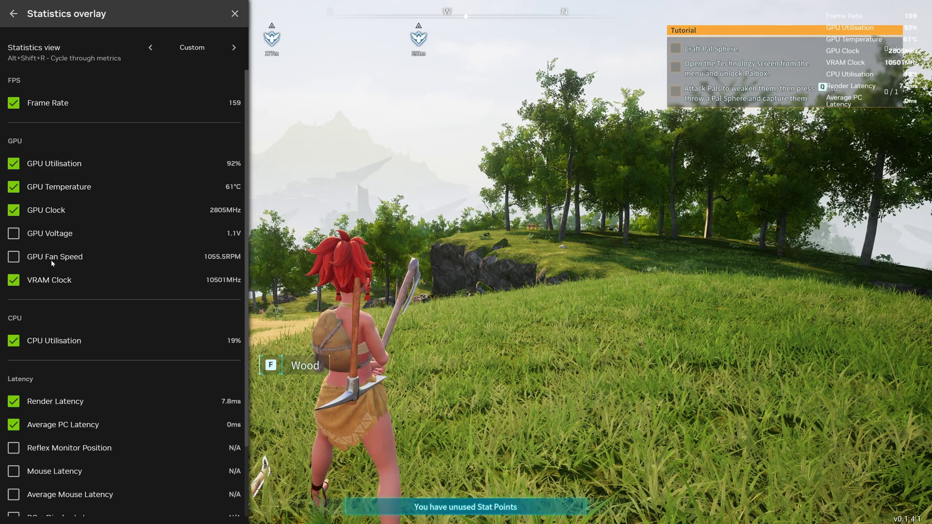
pyautogui.scroll(-2, 54, 278)
pyautogui.scroll(2, 53, 278)
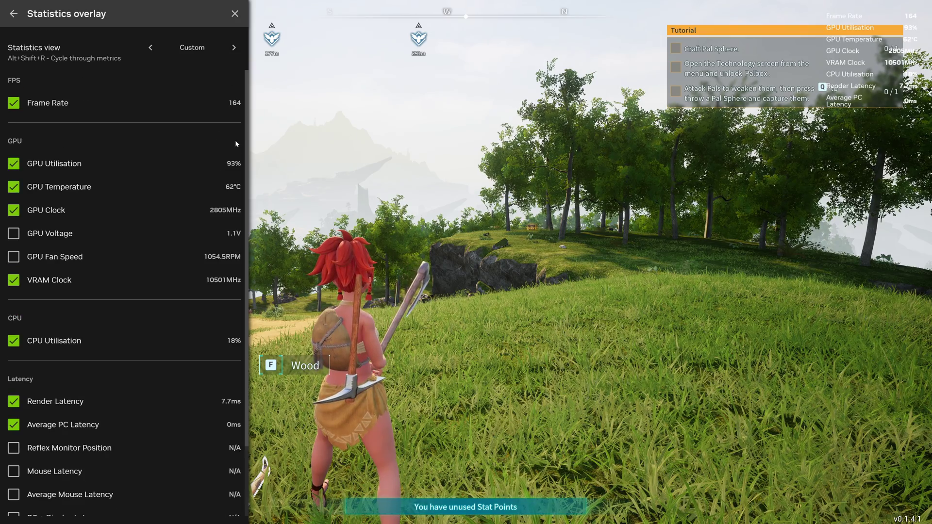
pyautogui.click(15, 16)
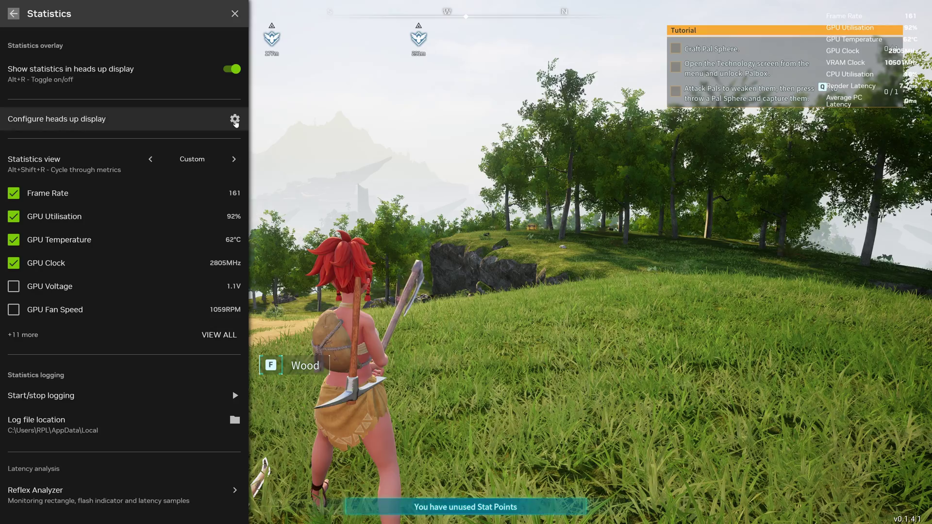
pyautogui.click(235, 120)
pyautogui.moveTo(31, 144); pyautogui.dragTo(110, 144)
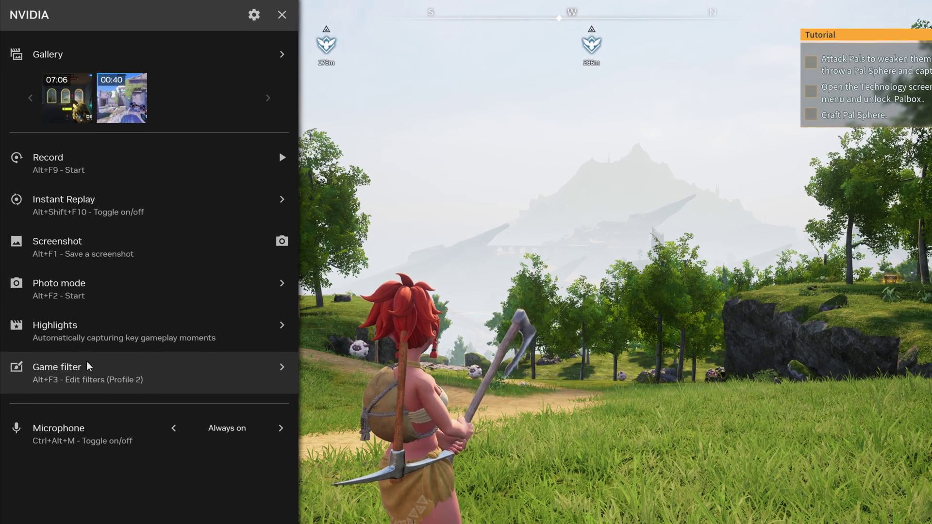
# - Add the Sharpen+ game filter and set its Texture Details slider to -36
pyautogui.click(89, 366)
pyautogui.scroll(-3, 286, 511)
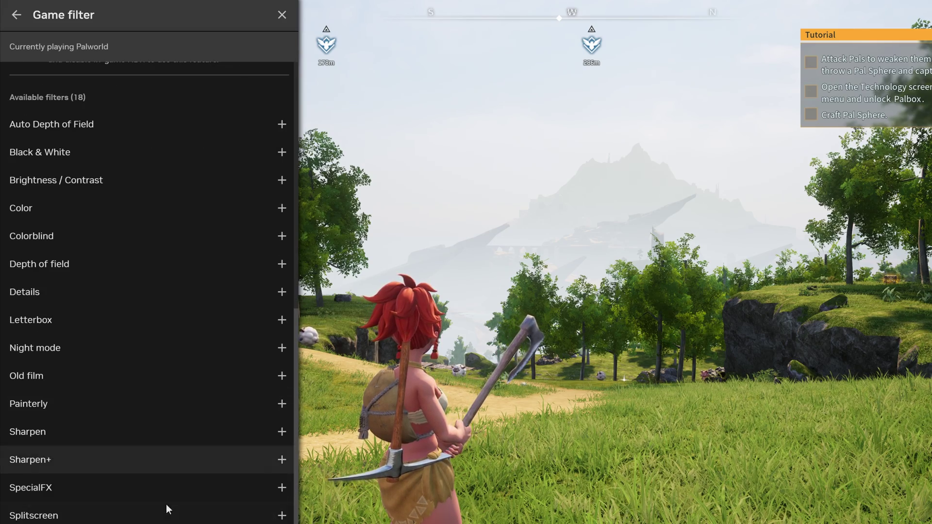
pyautogui.click(282, 462)
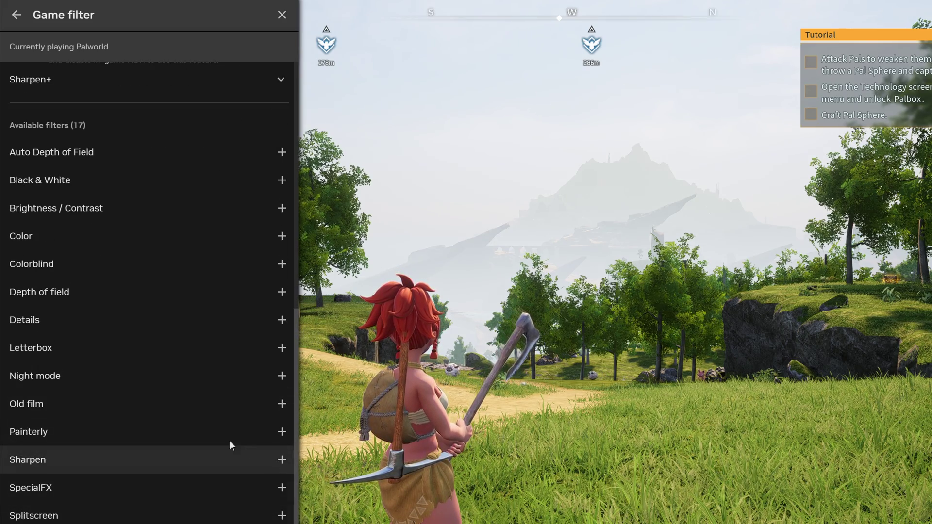
pyautogui.scroll(8, 229, 440)
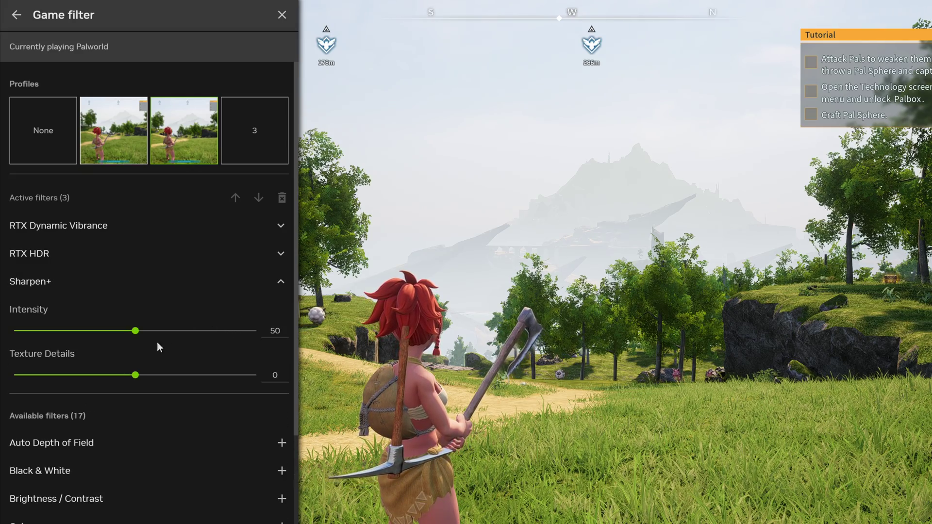
pyautogui.moveTo(129, 378); pyautogui.dragTo(194, 367)
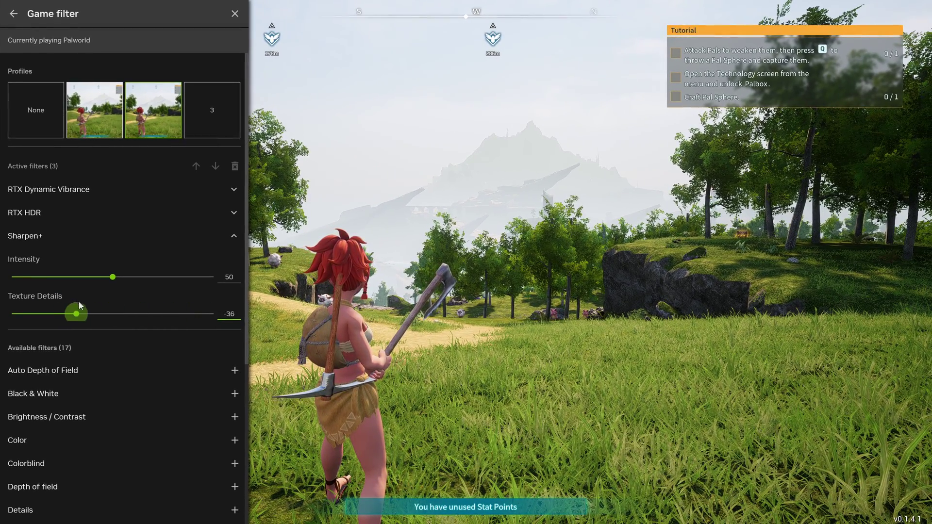